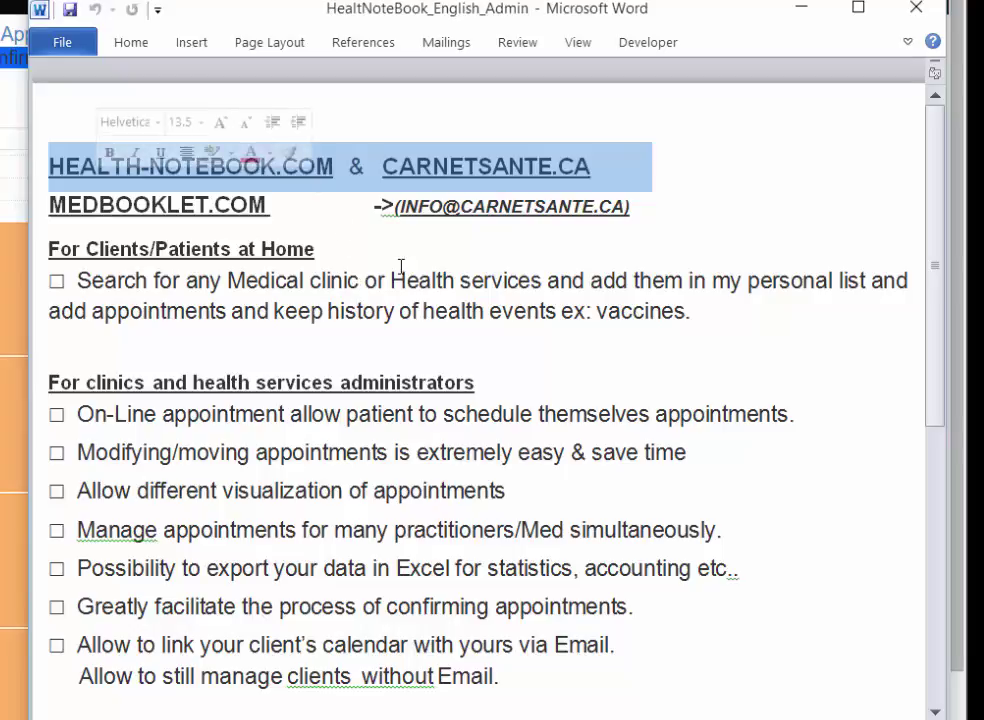
Select one after another the phrases about clinics, the personal list and adding appointments in the Clients/Patients at Home section.
click(400, 280)
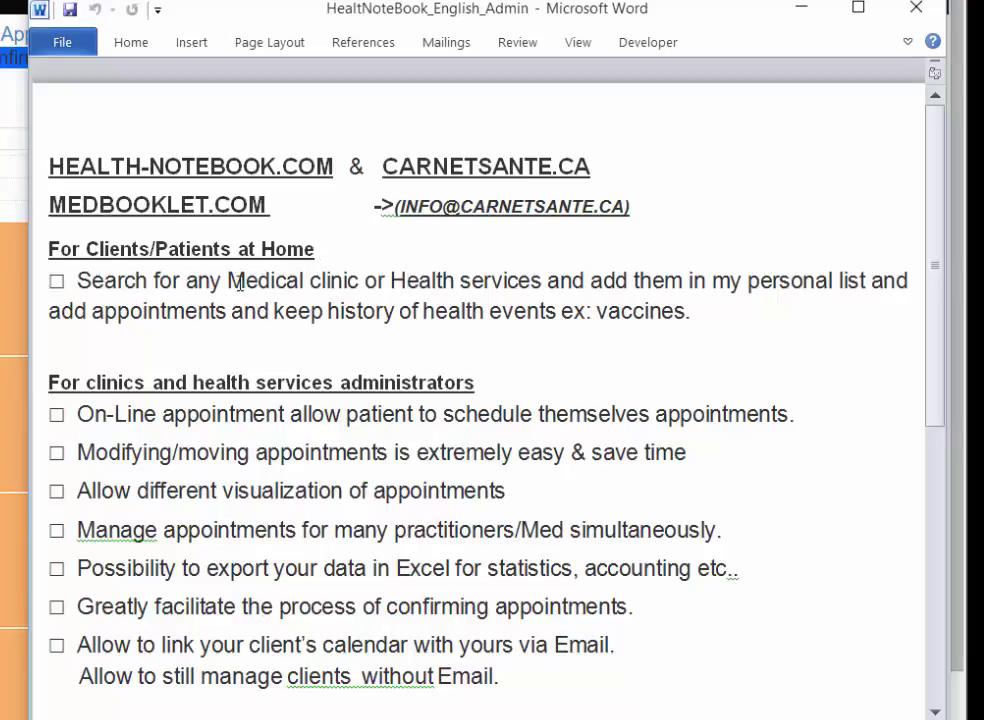
drag(228, 281, 520, 283)
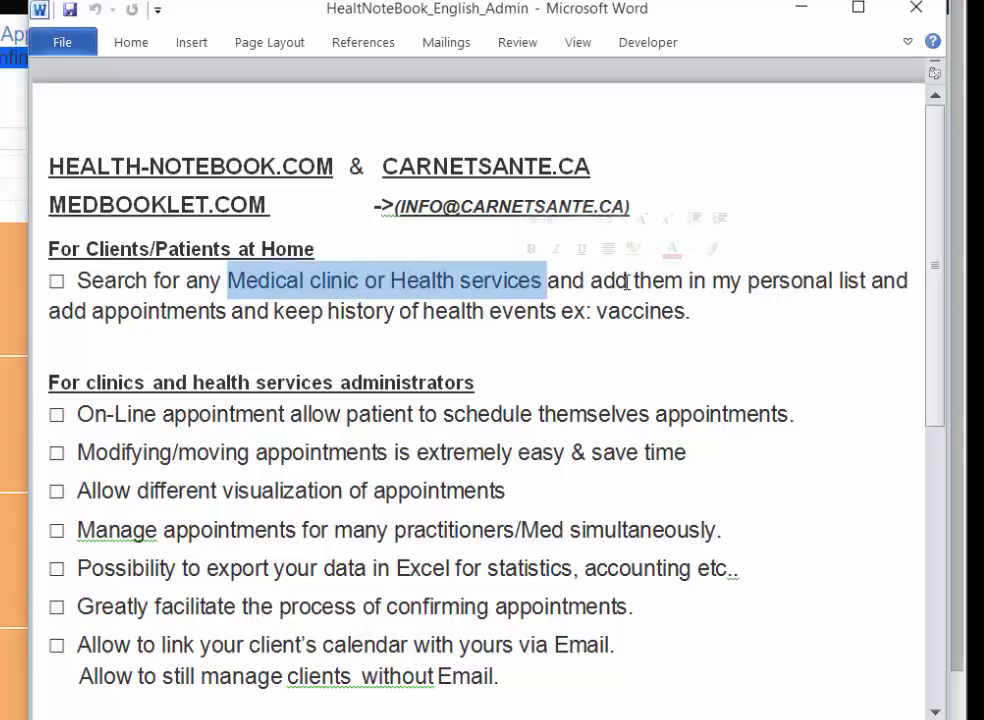
drag(627, 281, 854, 277)
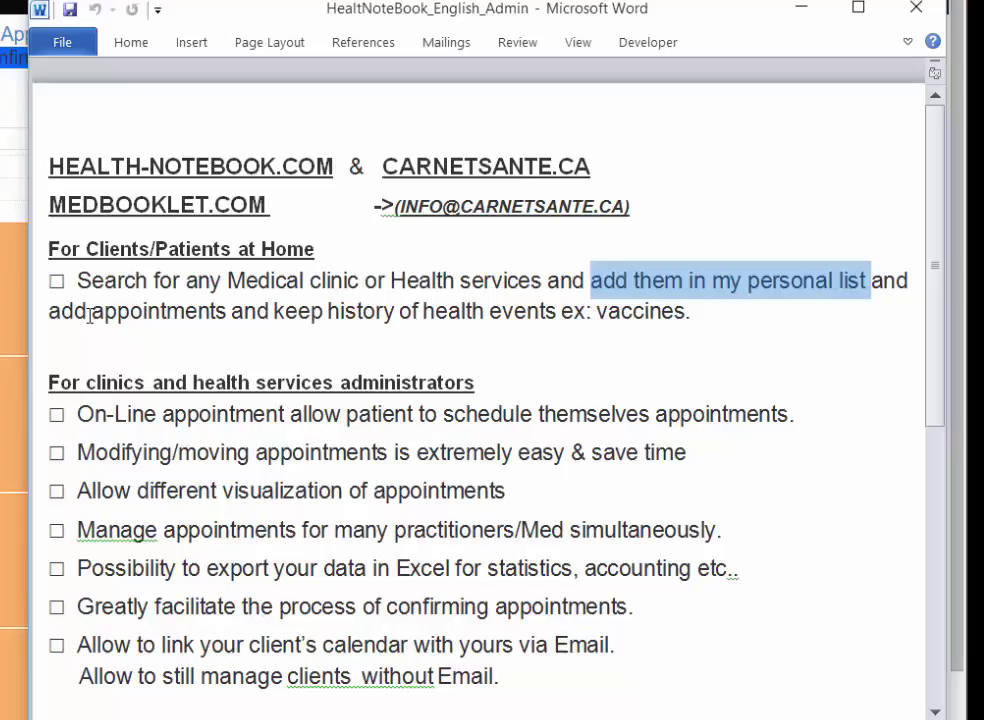
drag(90, 316, 231, 316)
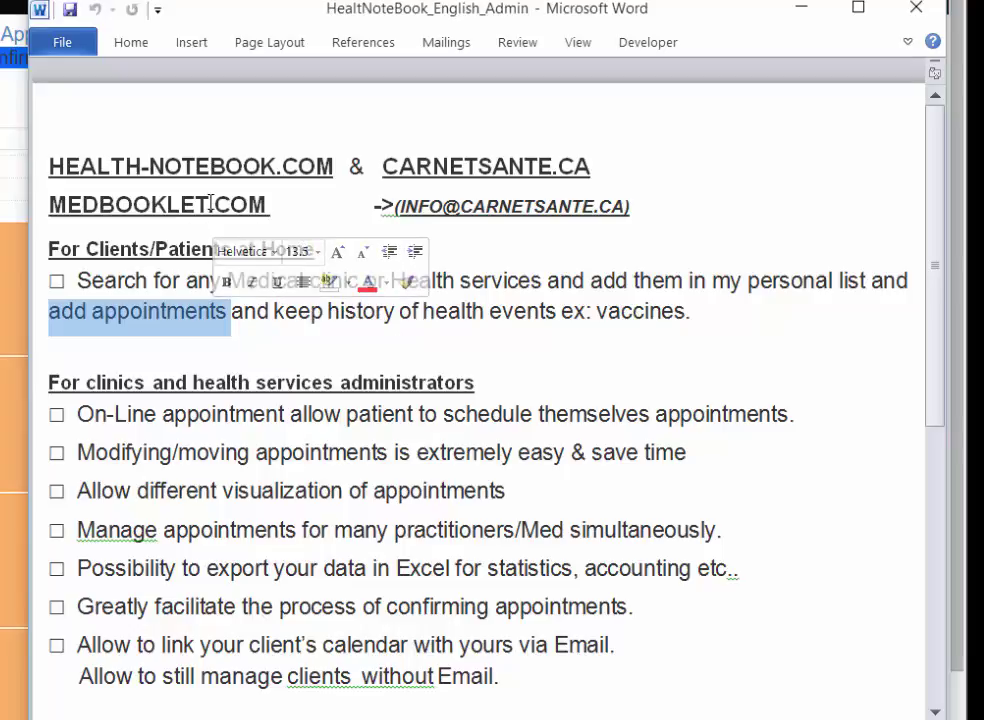
Select the word BOOKLET in the MEDBOOKLET.COM heading and clear the selection.
drag(208, 204, 99, 204)
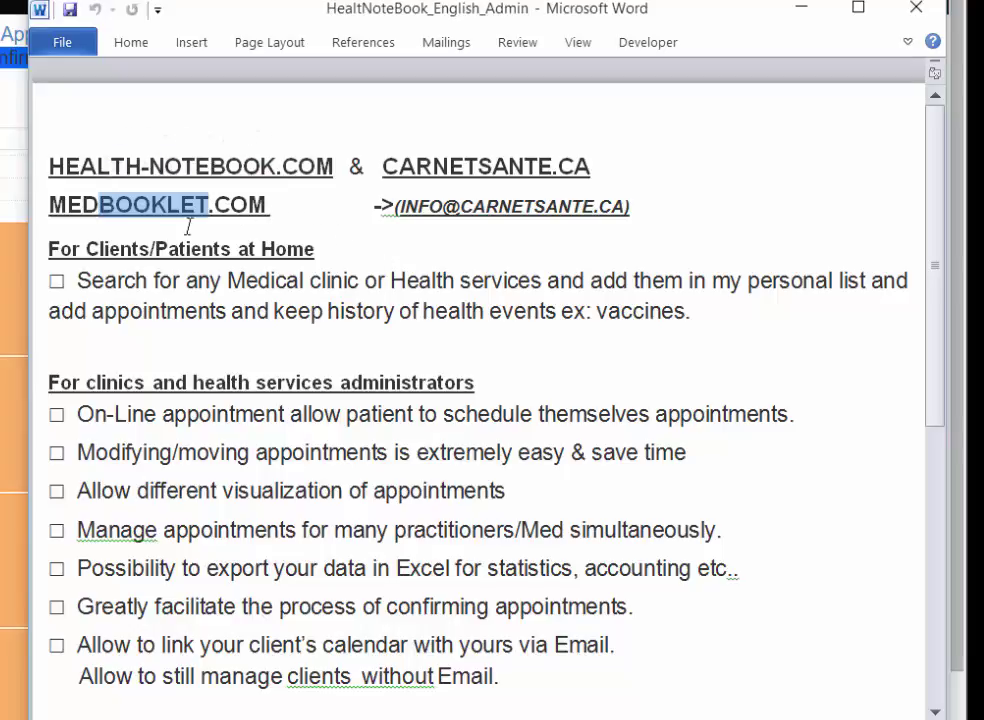
drag(210, 208, 100, 209)
click(366, 303)
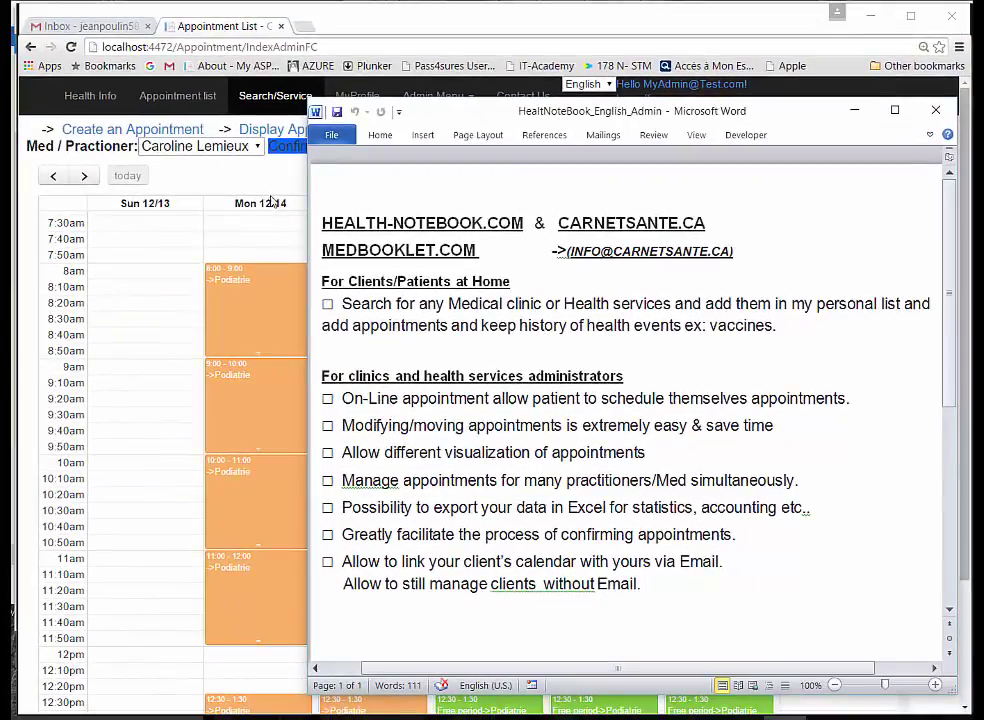
Switch to the Appointment List in the browser, show the third-listed practitioner's calendar and return to the originally selected practitioner.
click(197, 161)
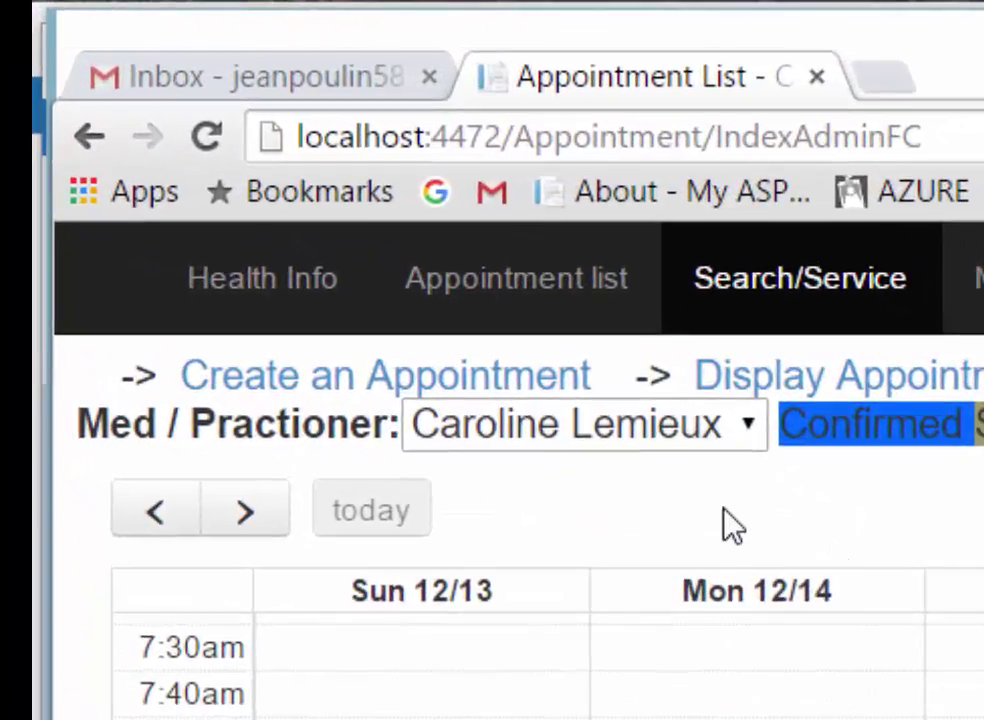
click(753, 433)
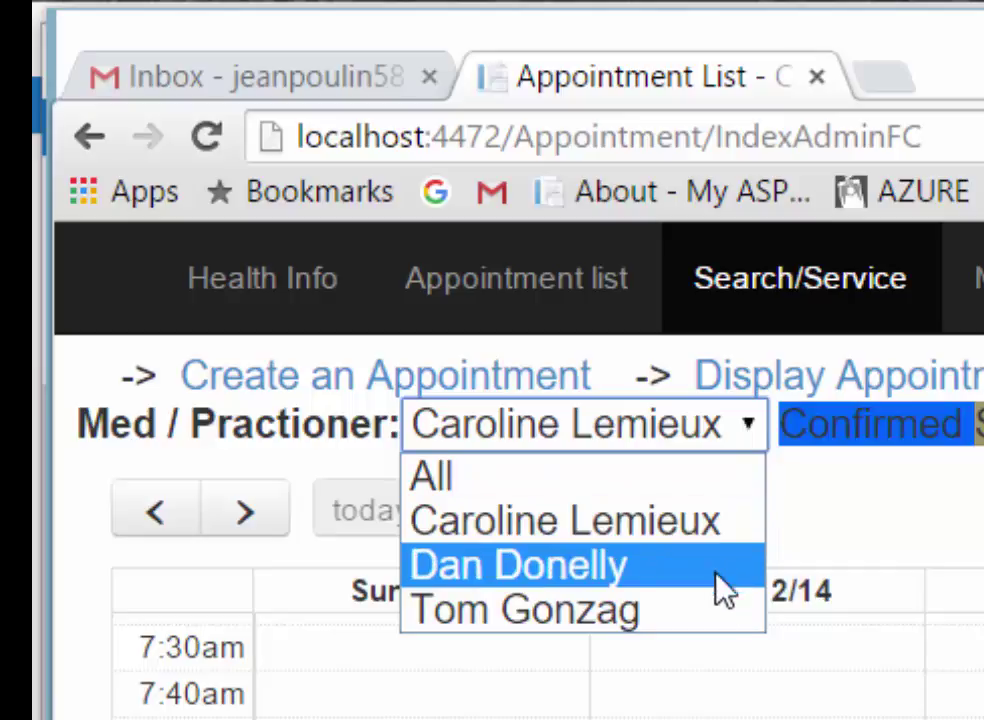
click(826, 500)
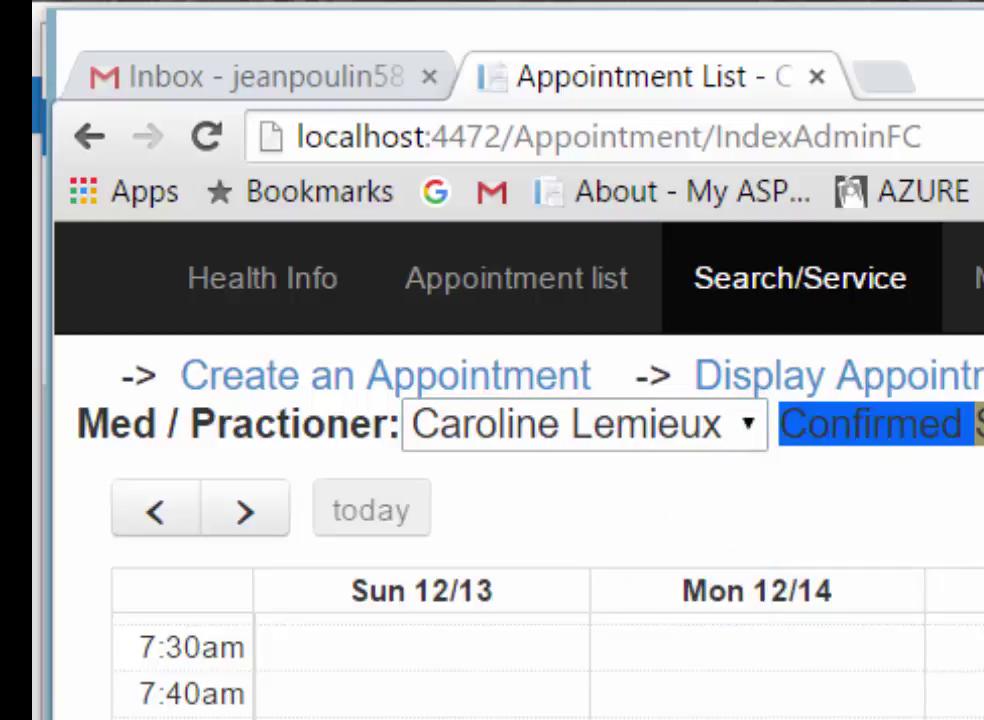
click(748, 423)
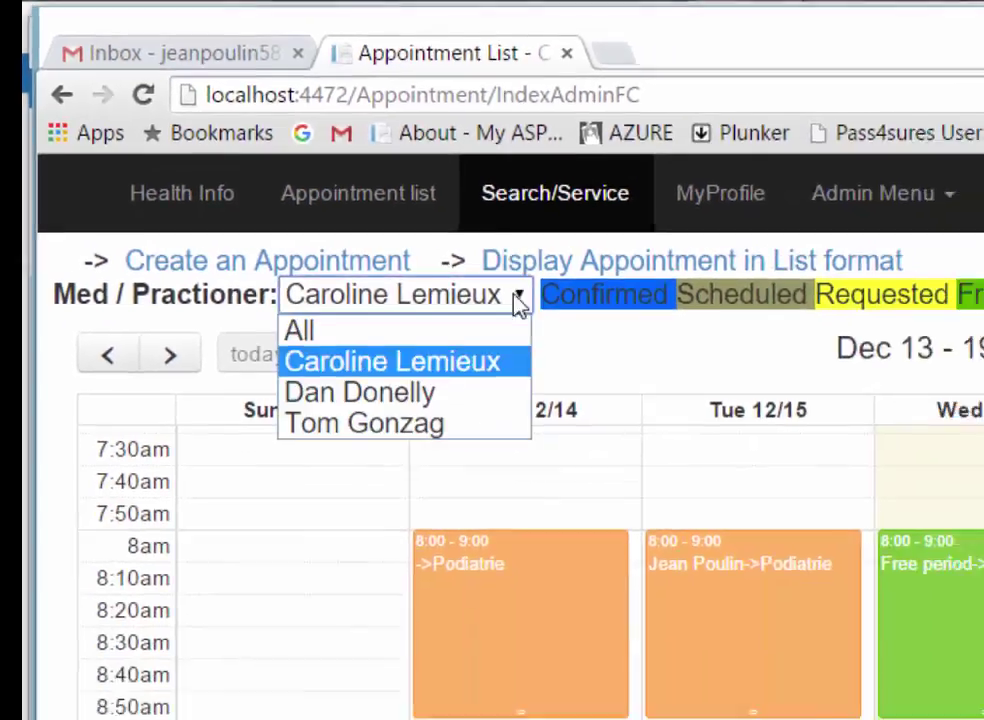
click(470, 392)
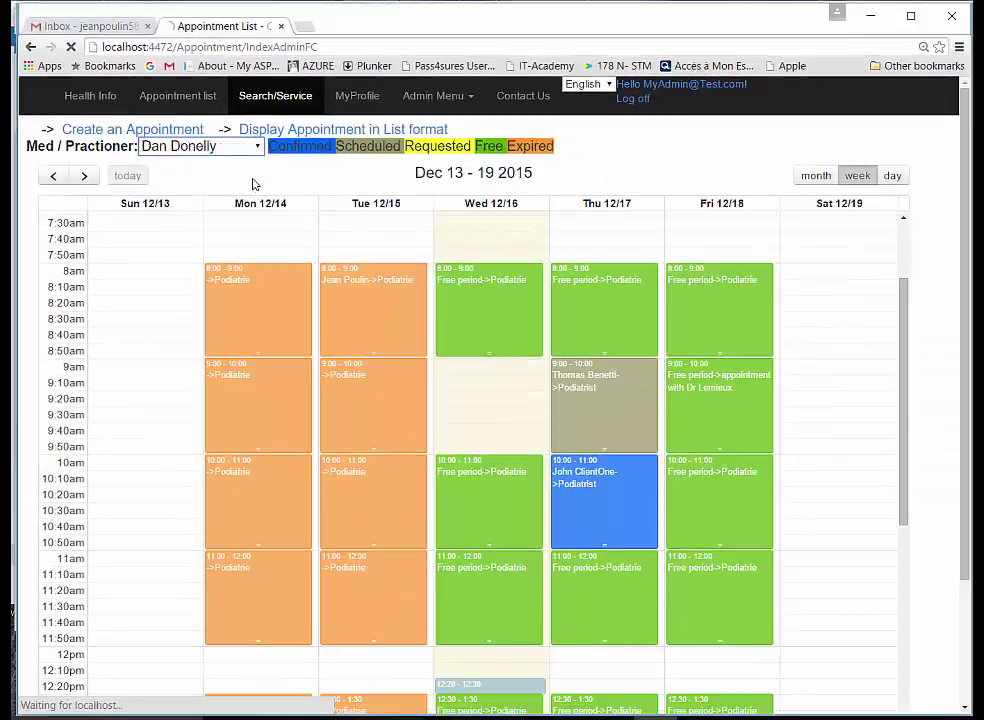
click(257, 150)
click(193, 178)
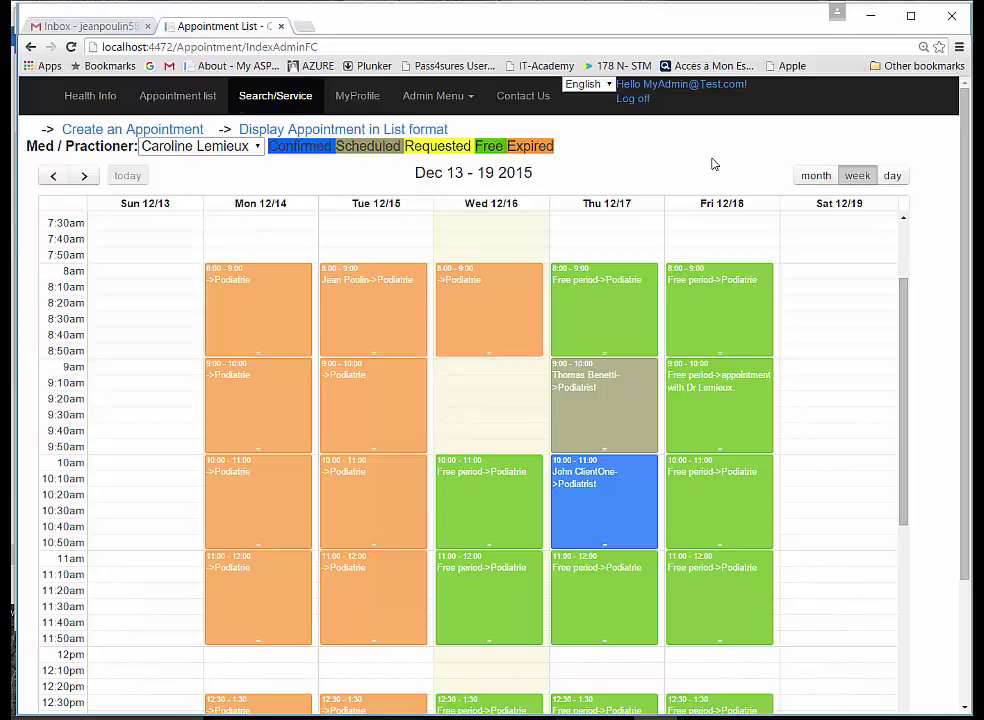
View the edit form of the free period on Friday 12/18 at 8:00 and close it without saving.
click(716, 318)
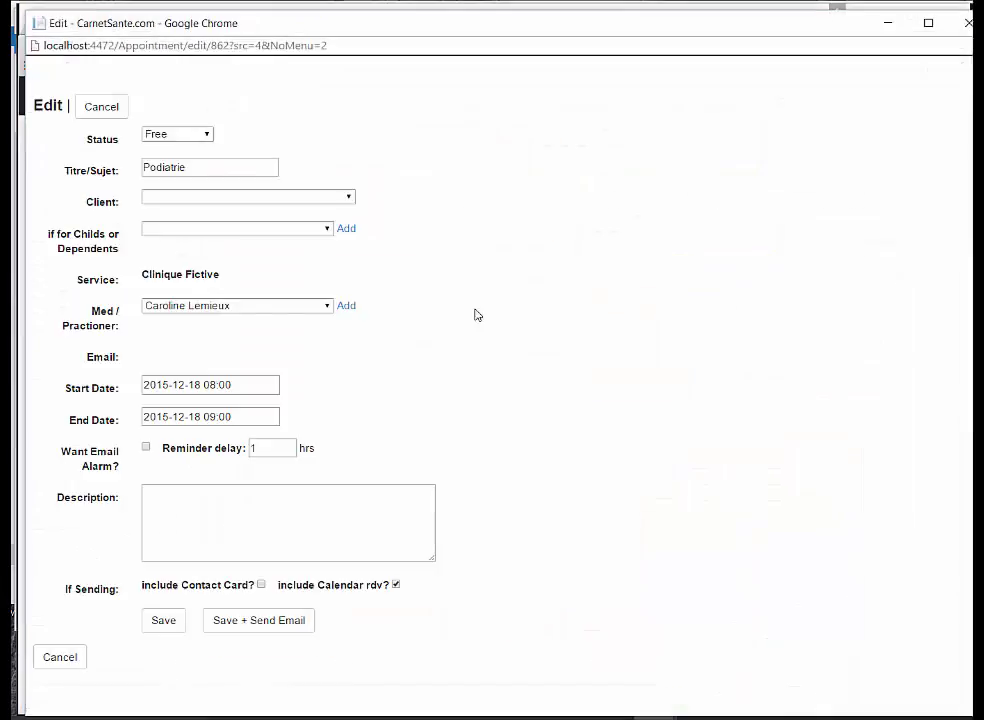
click(966, 22)
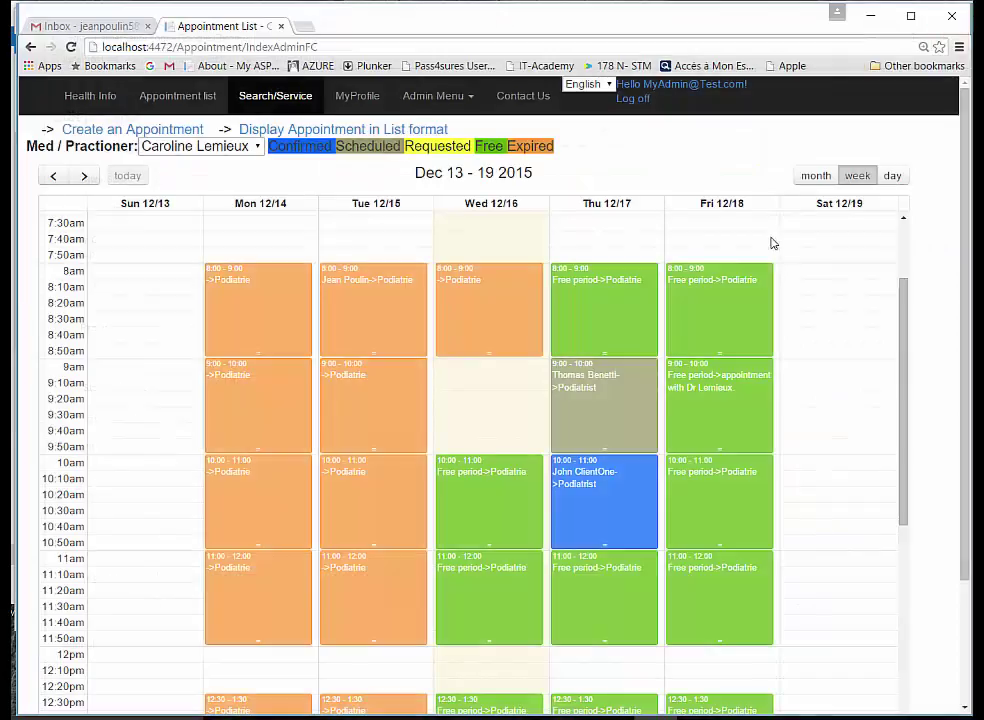
Move the scheduled 9:00 appointment from Thursday 12/17 to Wednesday 12/16 and back, approving each move.
drag(562, 404, 604, 404)
click(523, 141)
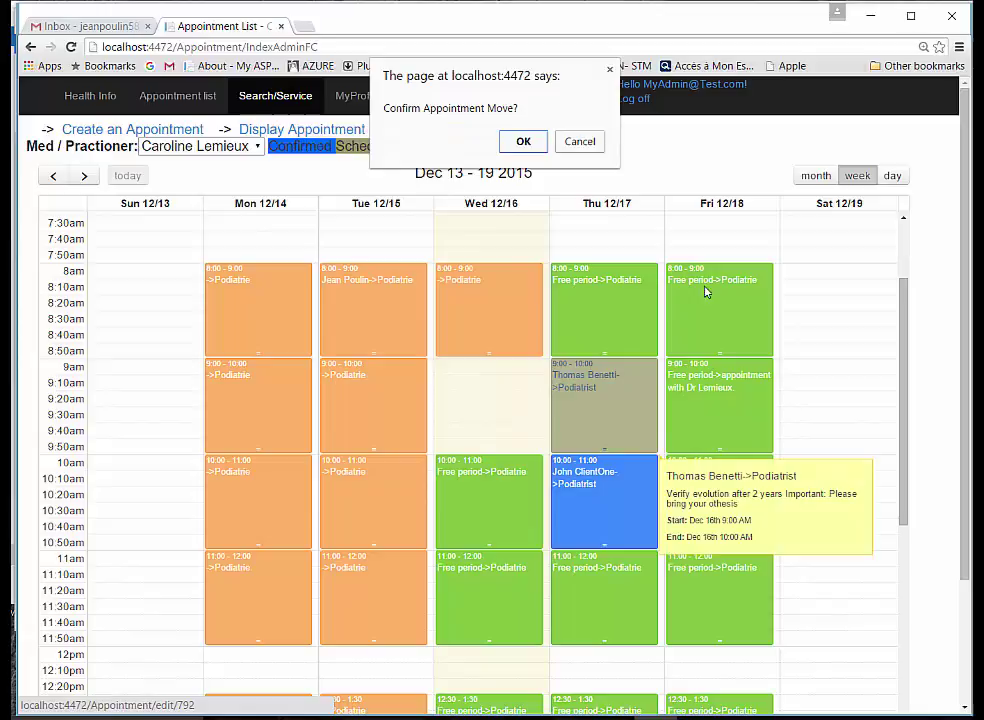
click(524, 142)
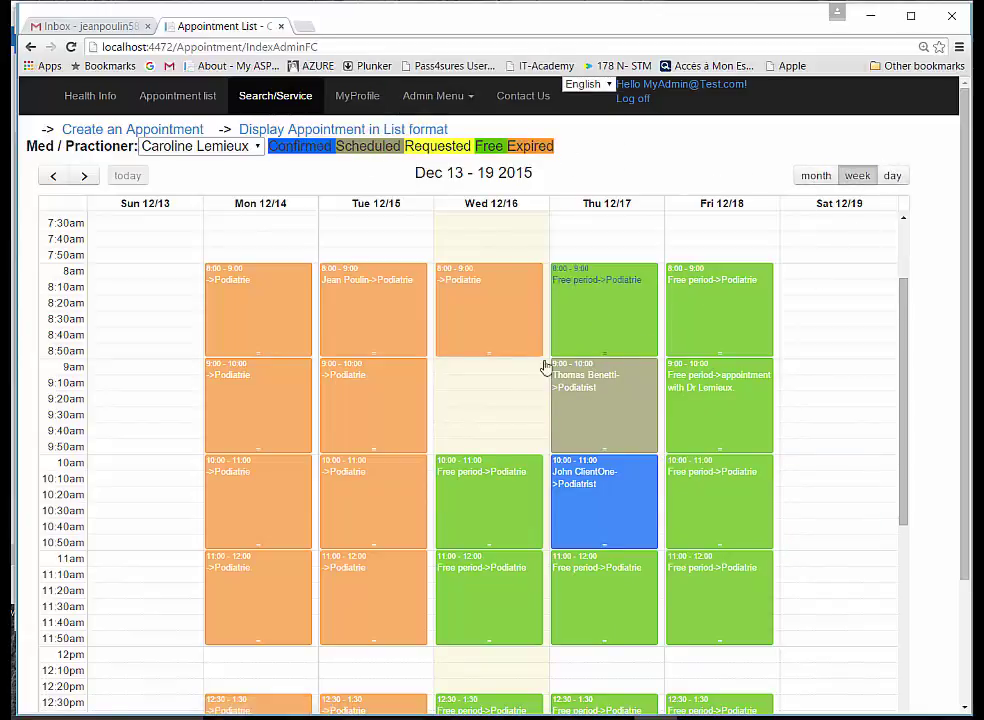
Expand the criteria section of the Health Services Search page and look through the categories, keeping Medical Clinic.
click(375, 133)
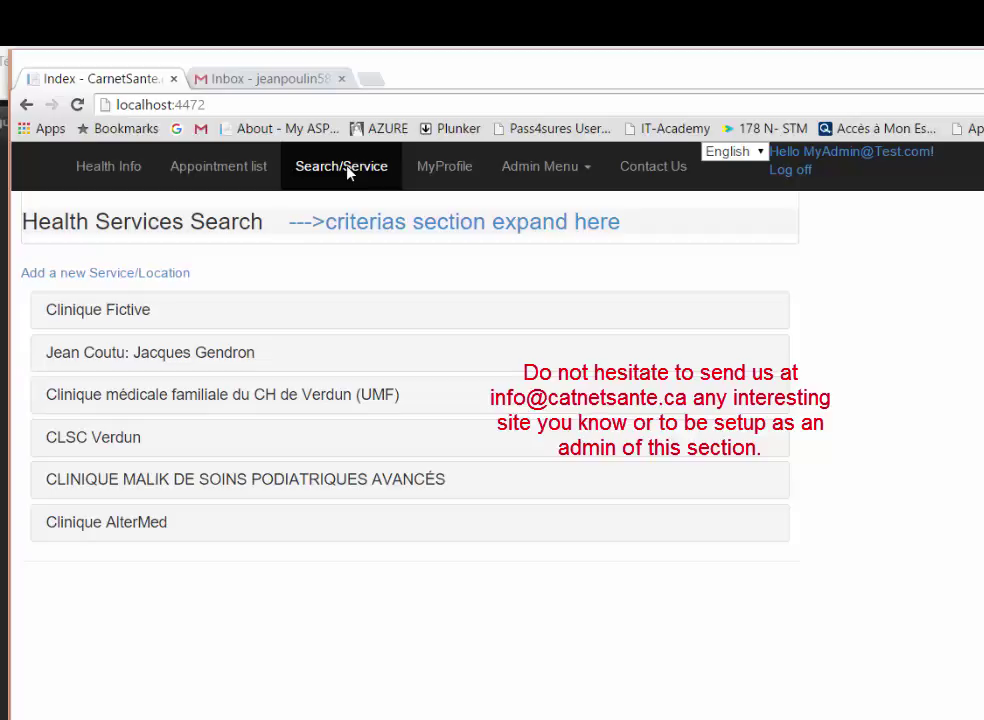
click(412, 224)
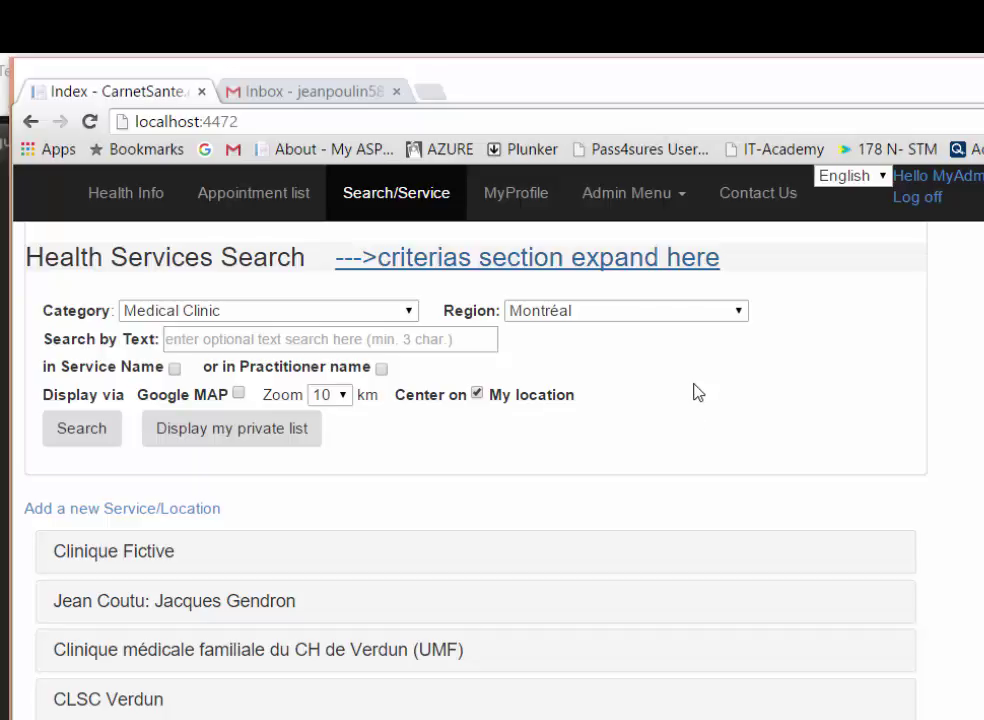
click(411, 313)
click(411, 313)
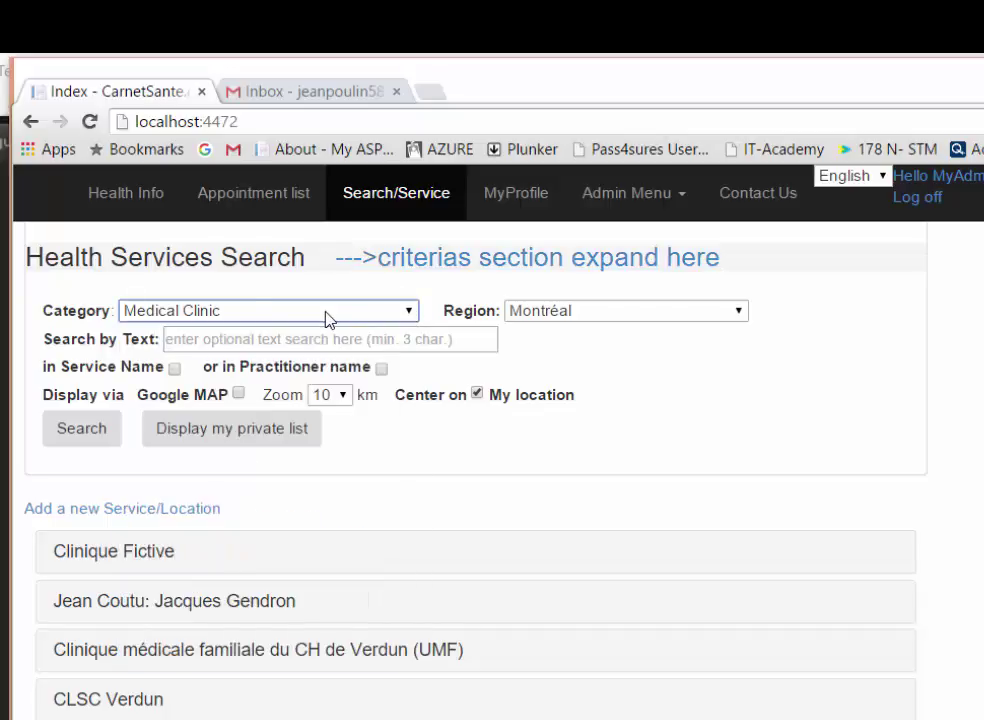
Enter westmount as the search text and apply it to service names.
click(322, 336)
text(we)
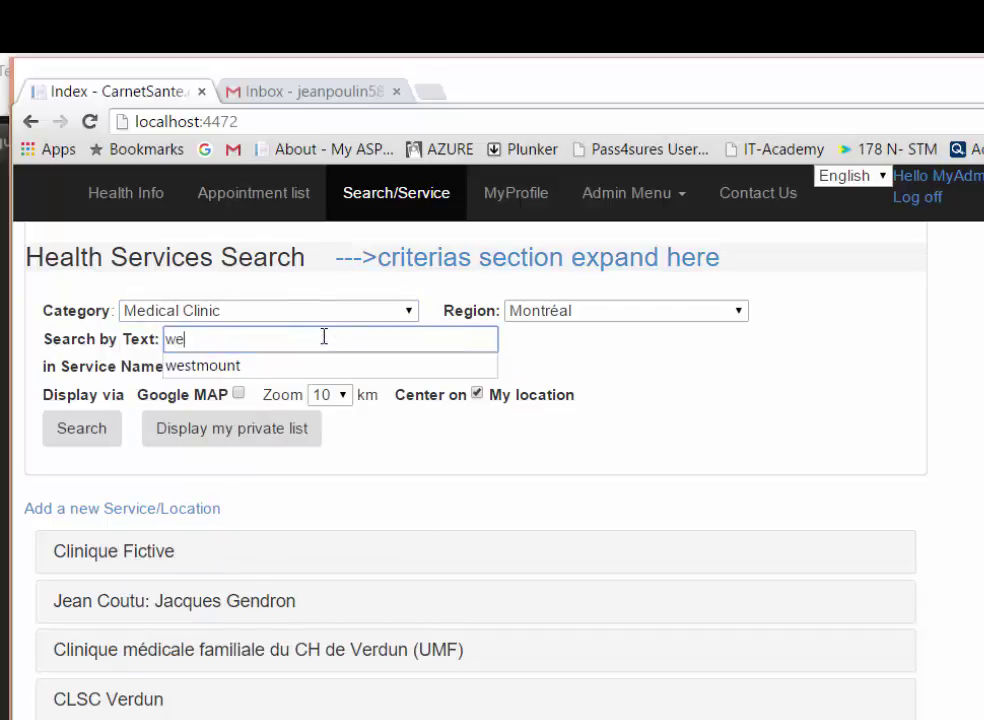
text(stmount)
click(435, 454)
click(174, 368)
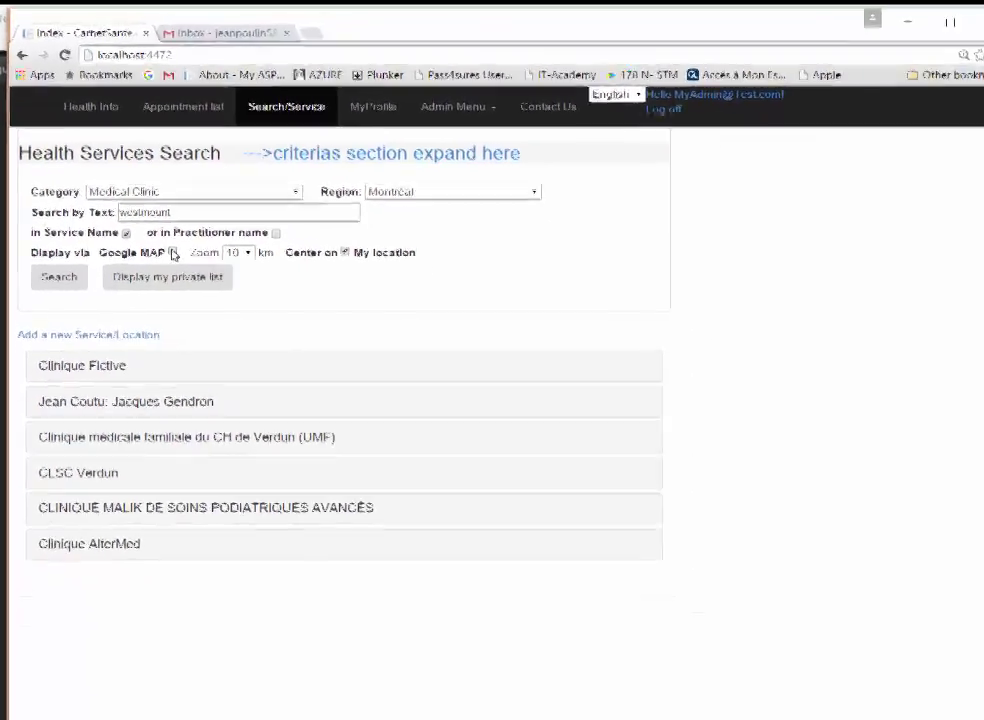
Run the search on a Google map with a 20 km zoom and view the details of Groupe santé Westmount Square.
click(172, 253)
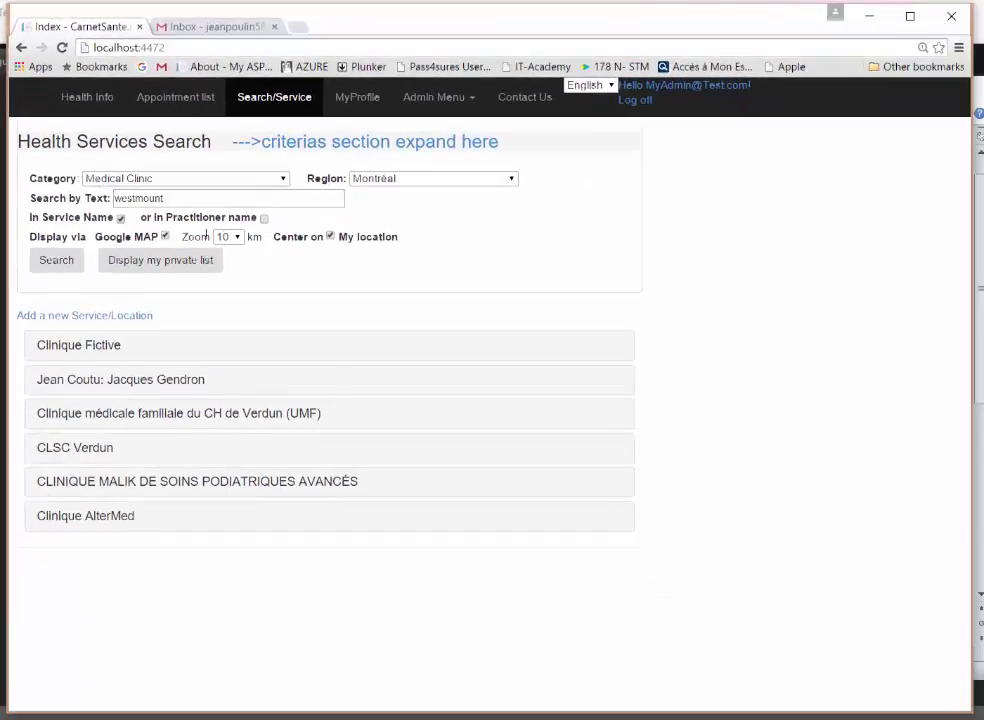
click(248, 253)
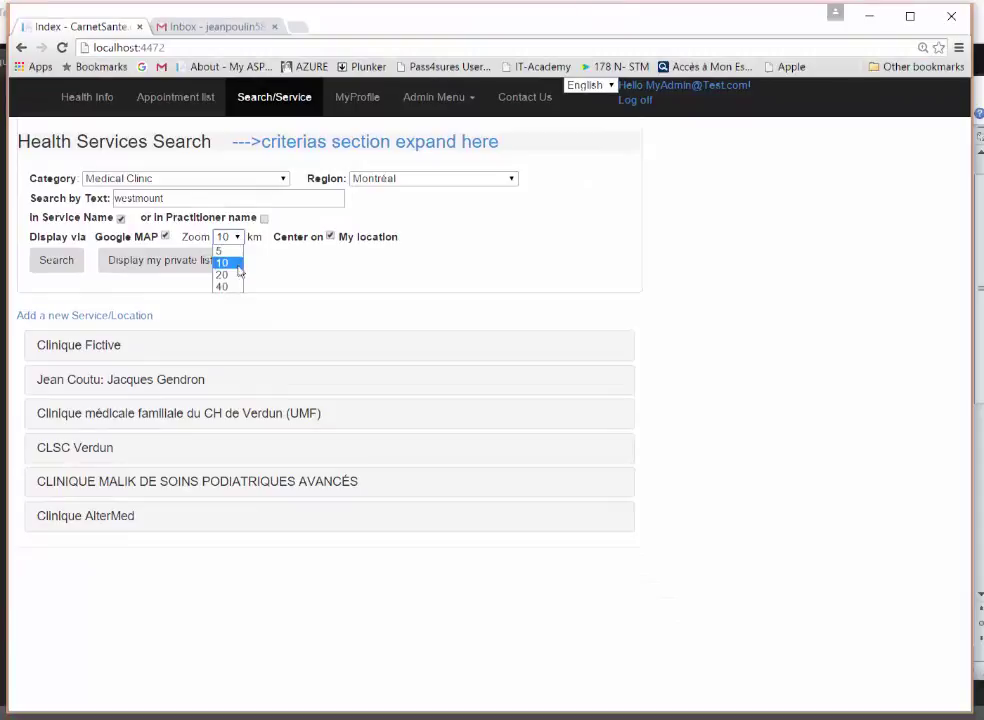
click(240, 275)
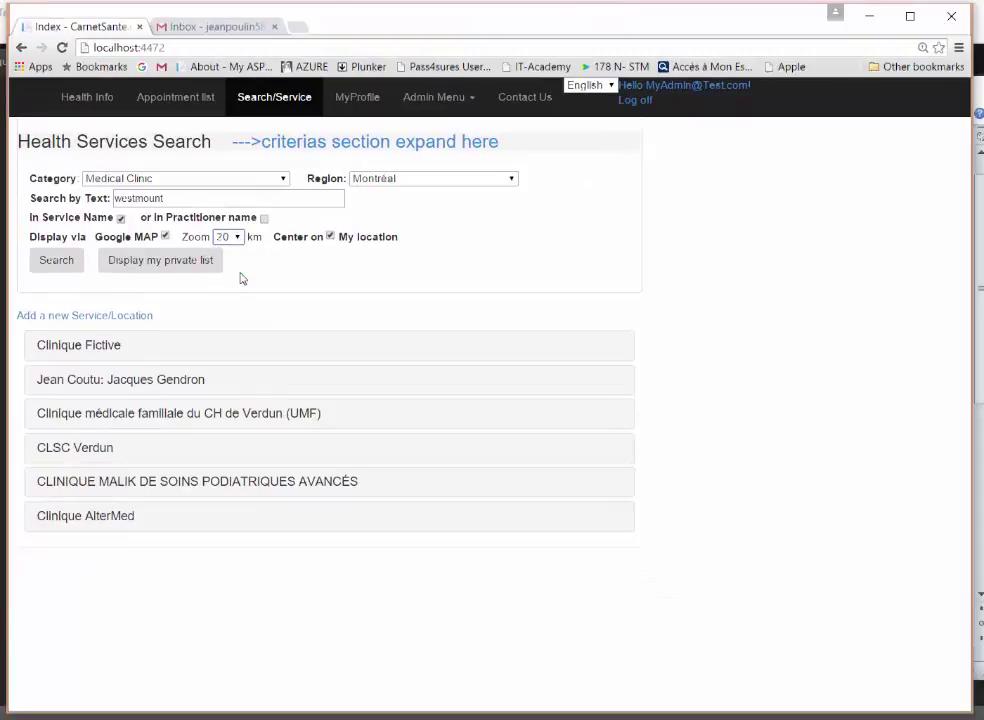
click(62, 265)
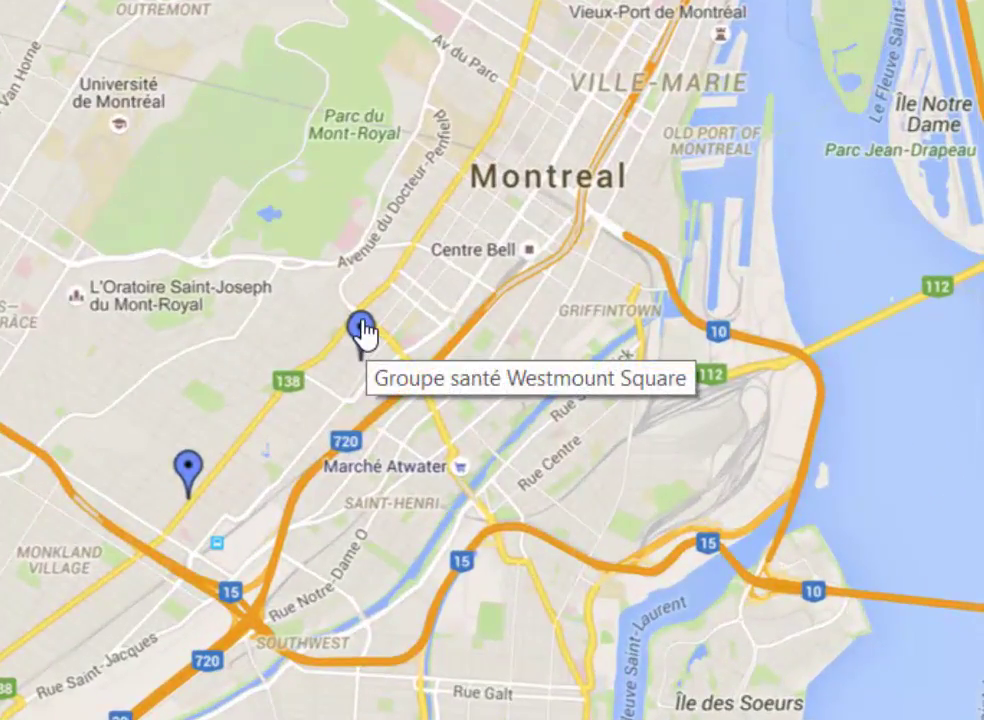
click(361, 328)
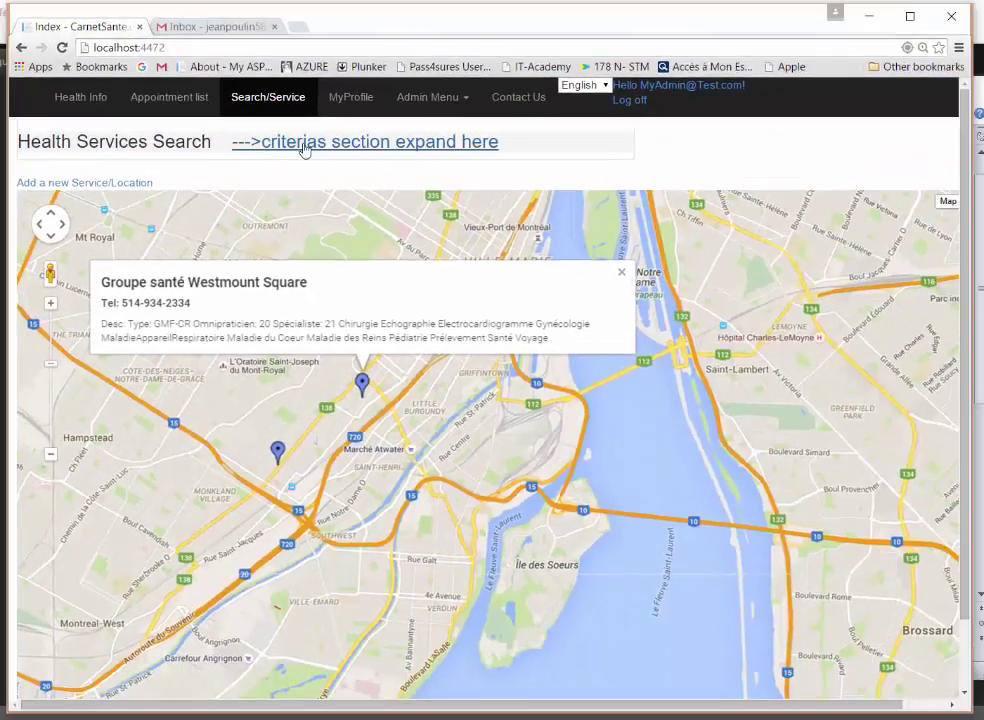
click(518, 244)
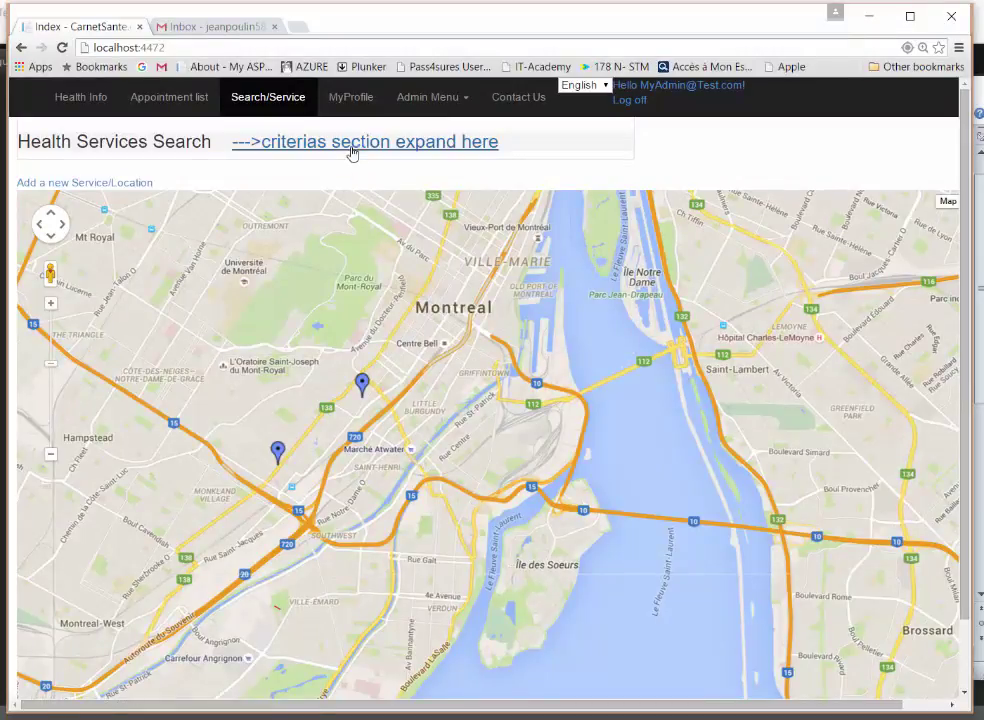
Search the map for the Phamacies & pharmacist category in Montréal without text, and view the details of the Familiprix marker near Griffintown.
click(351, 146)
click(282, 183)
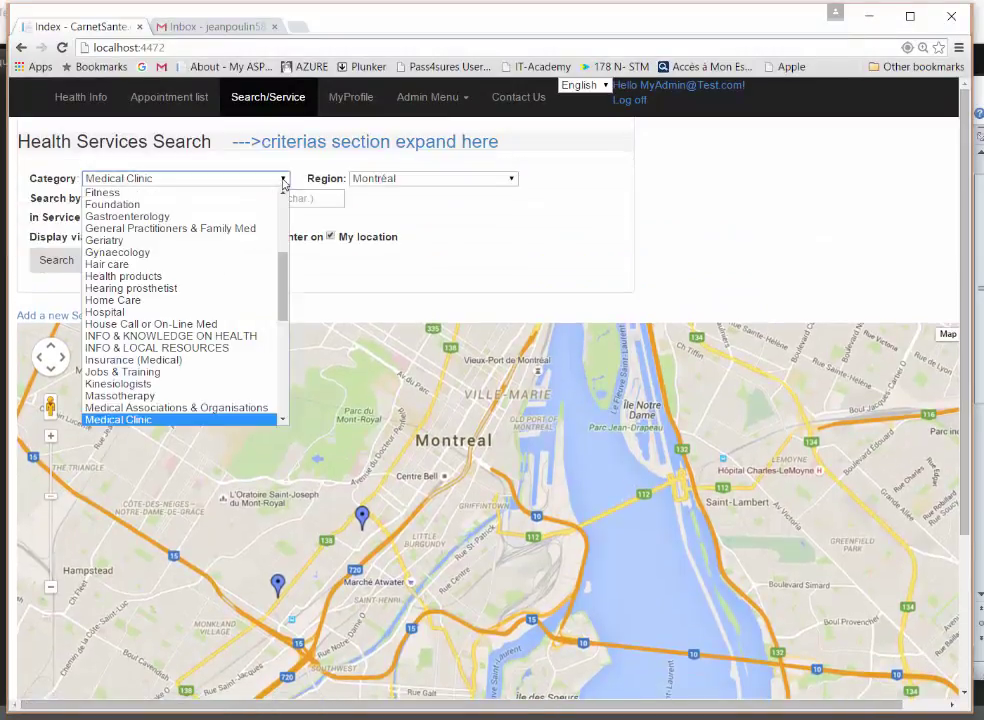
scroll(180, 300, down, 5)
click(120, 238)
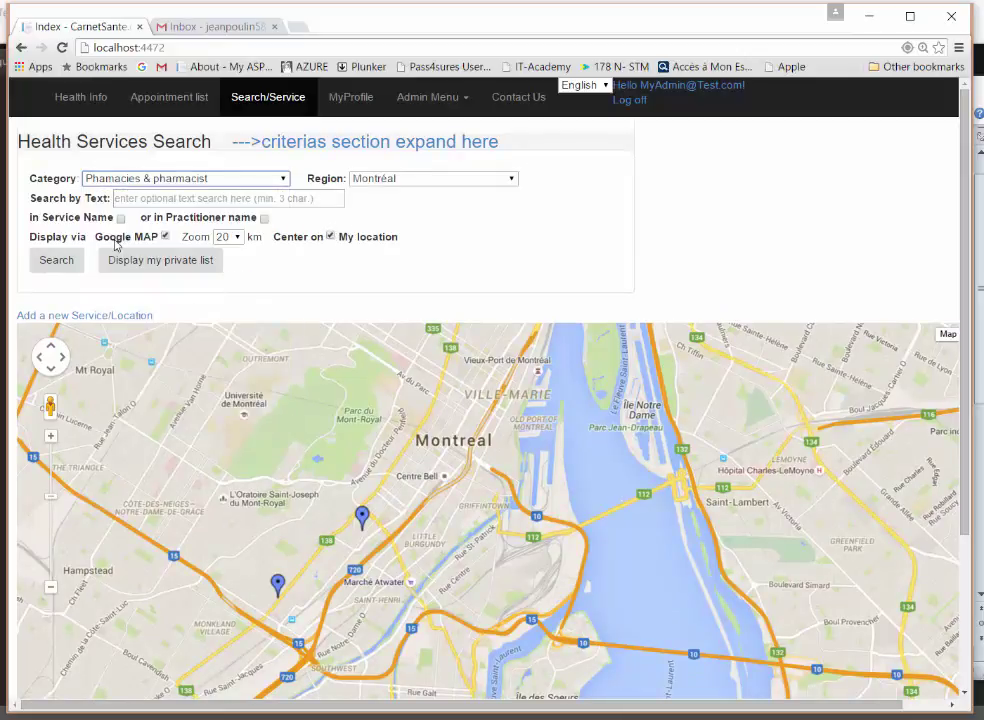
click(175, 199)
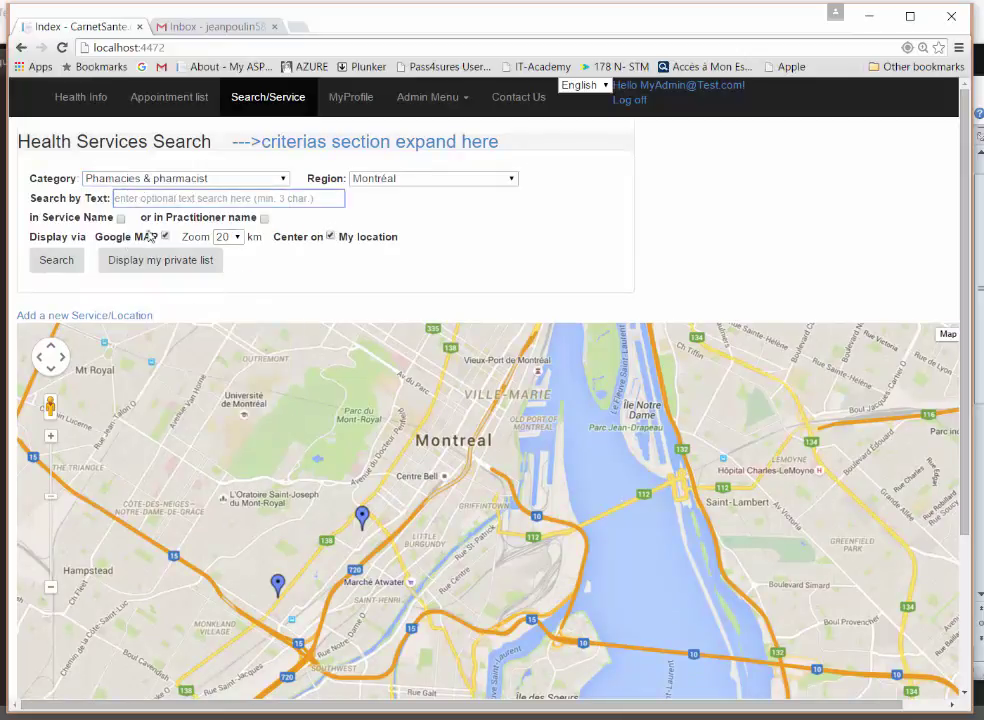
click(57, 260)
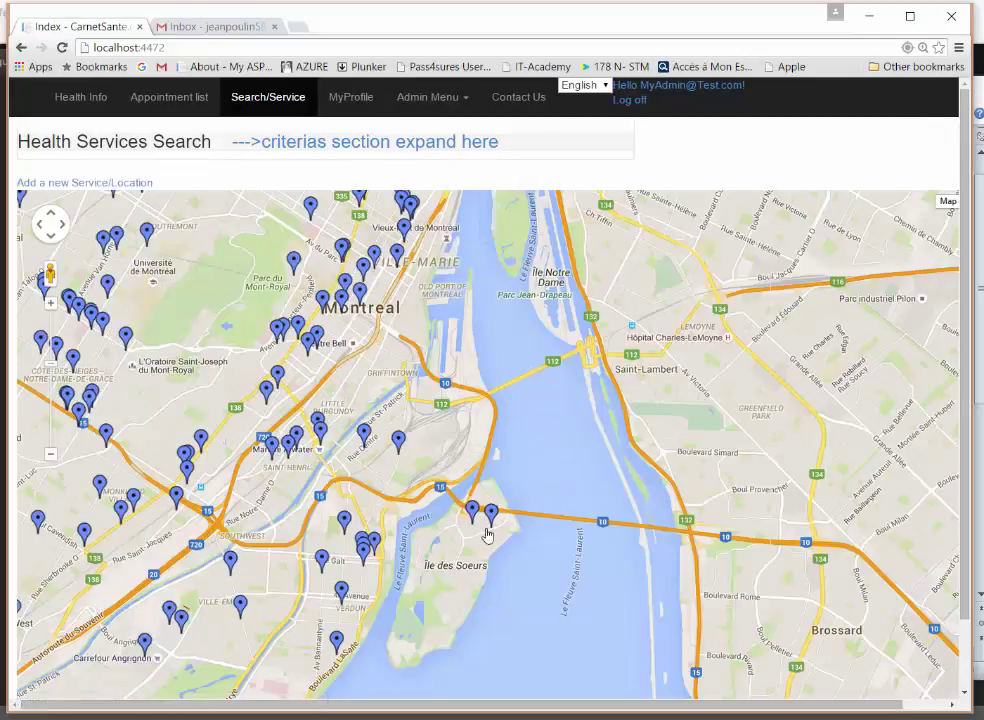
click(398, 440)
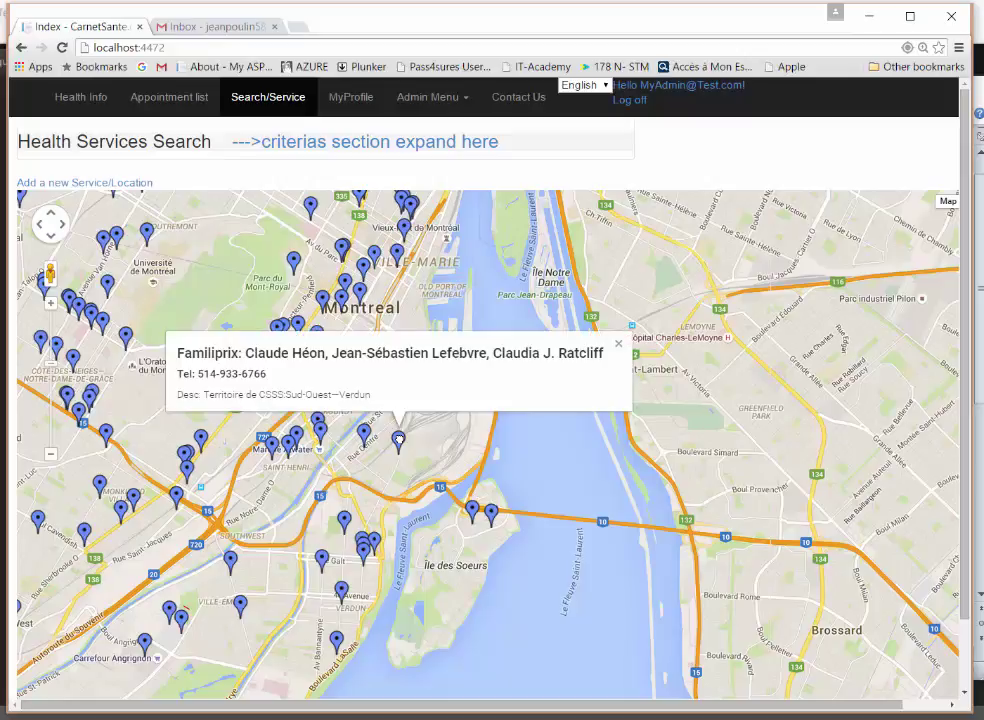
click(620, 343)
Rerun the pharmacy search as a list, with the Google map display off and the service name option on.
click(325, 143)
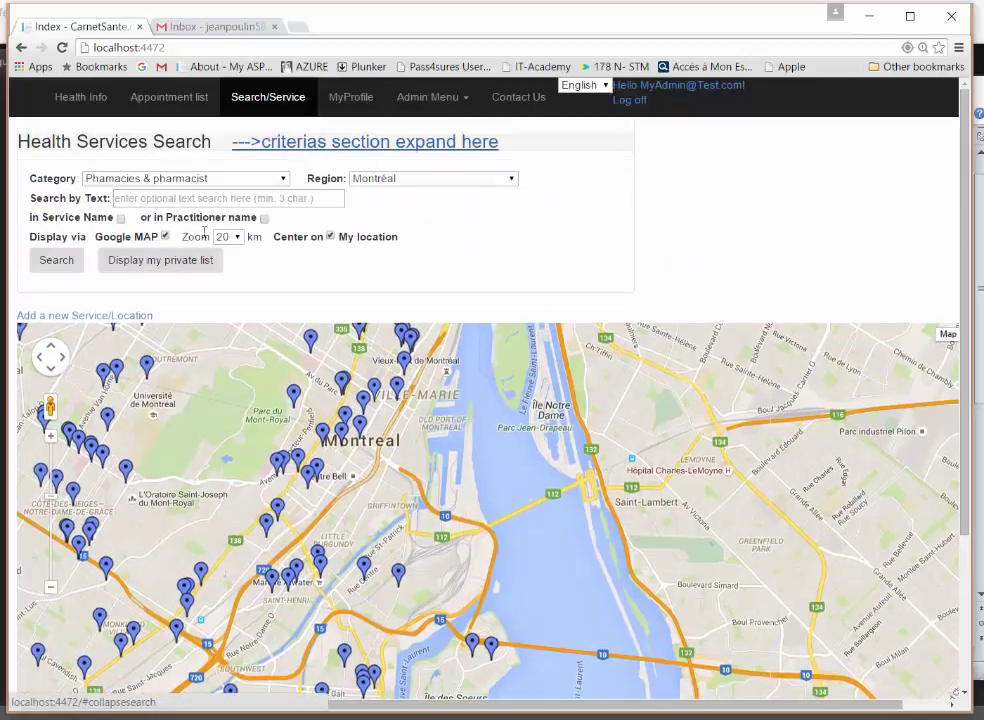
click(121, 219)
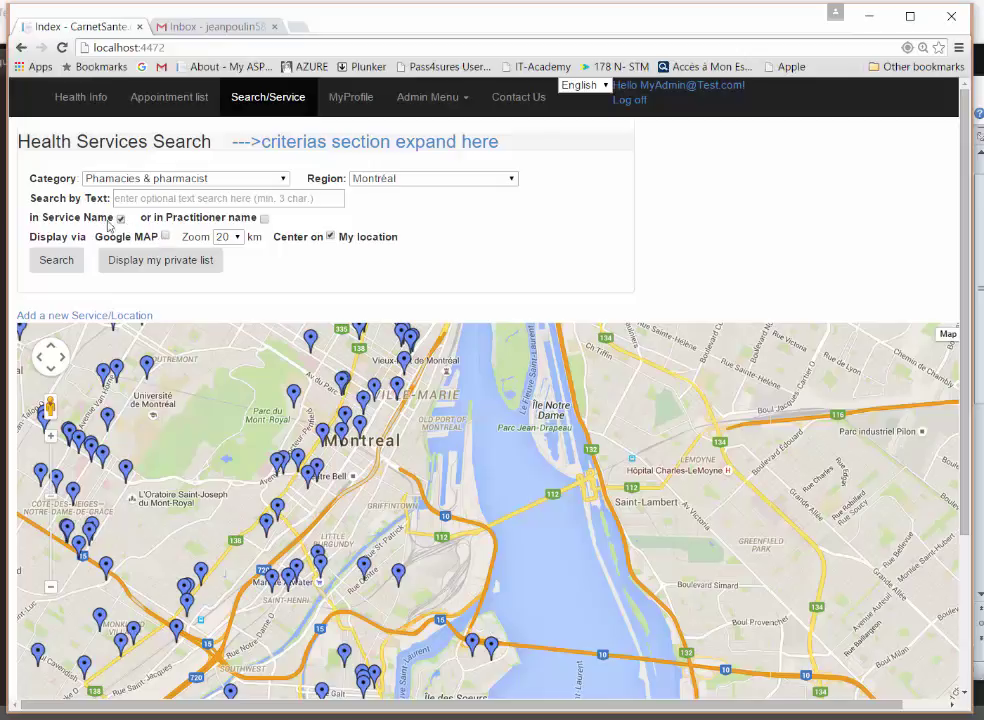
click(57, 261)
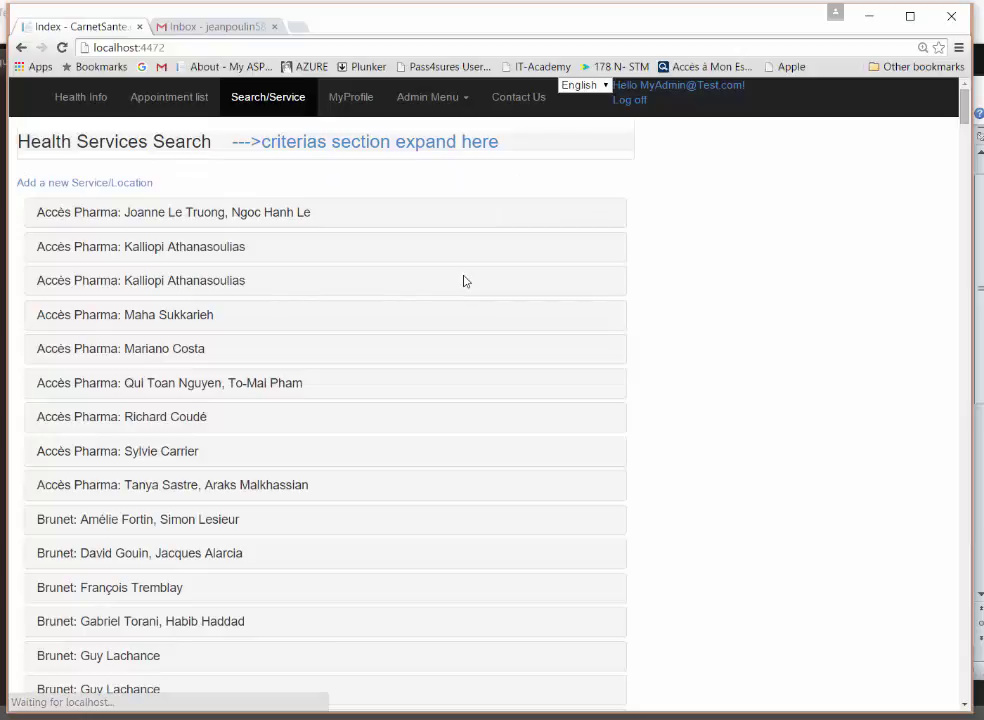
Expand the Brunet pharmacy located in Plateau-Mont-Royal and add it to the private list.
scroll(355, 523, down, 2)
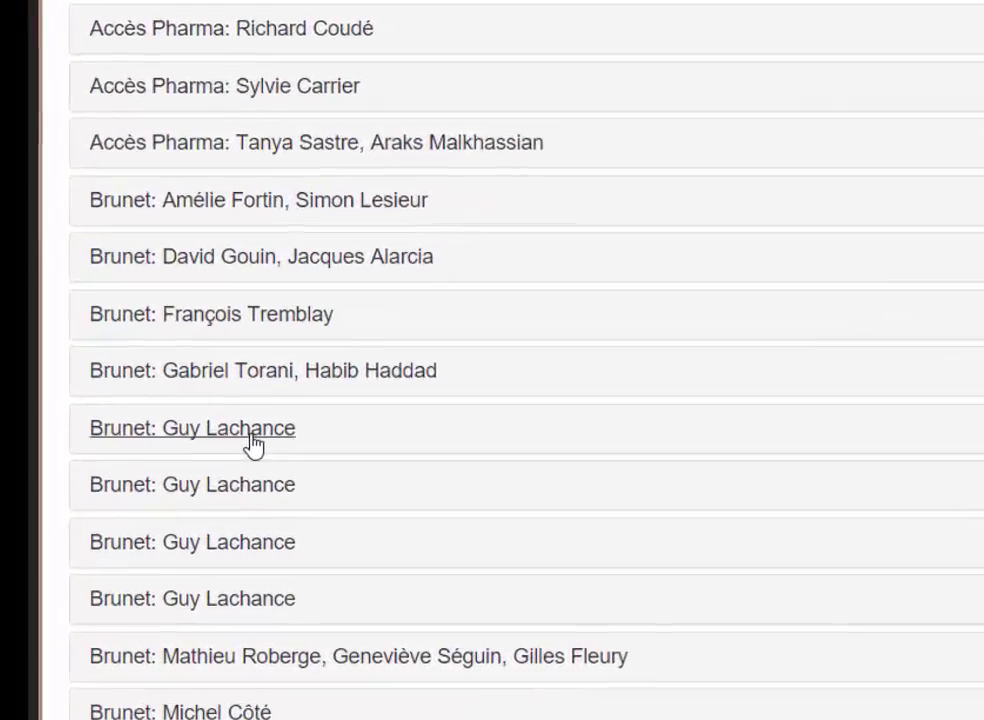
click(123, 519)
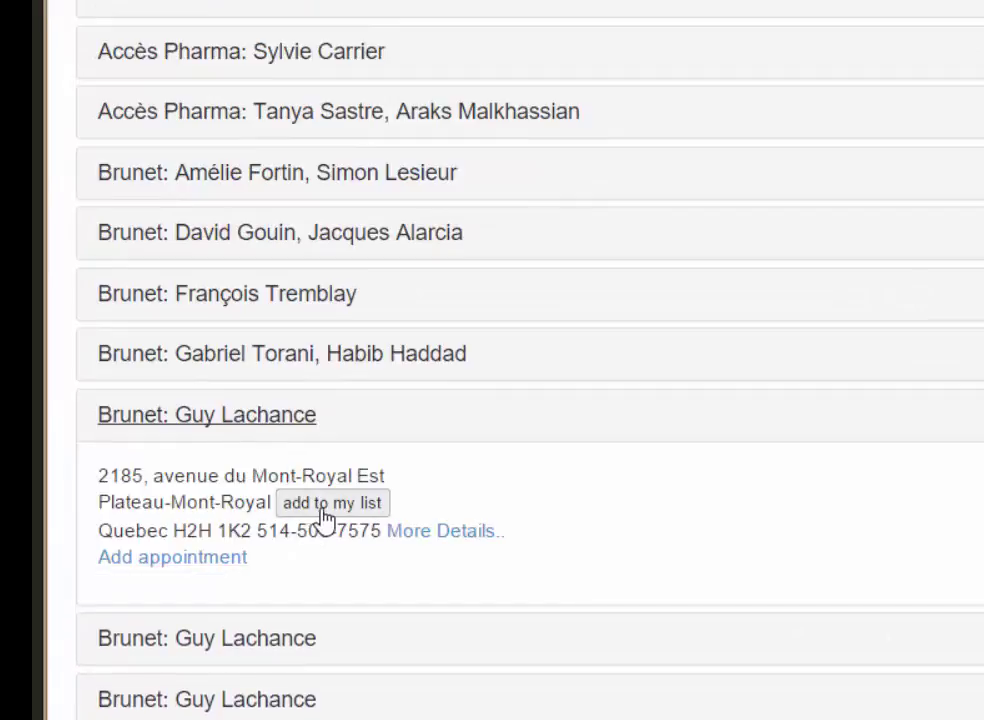
click(325, 505)
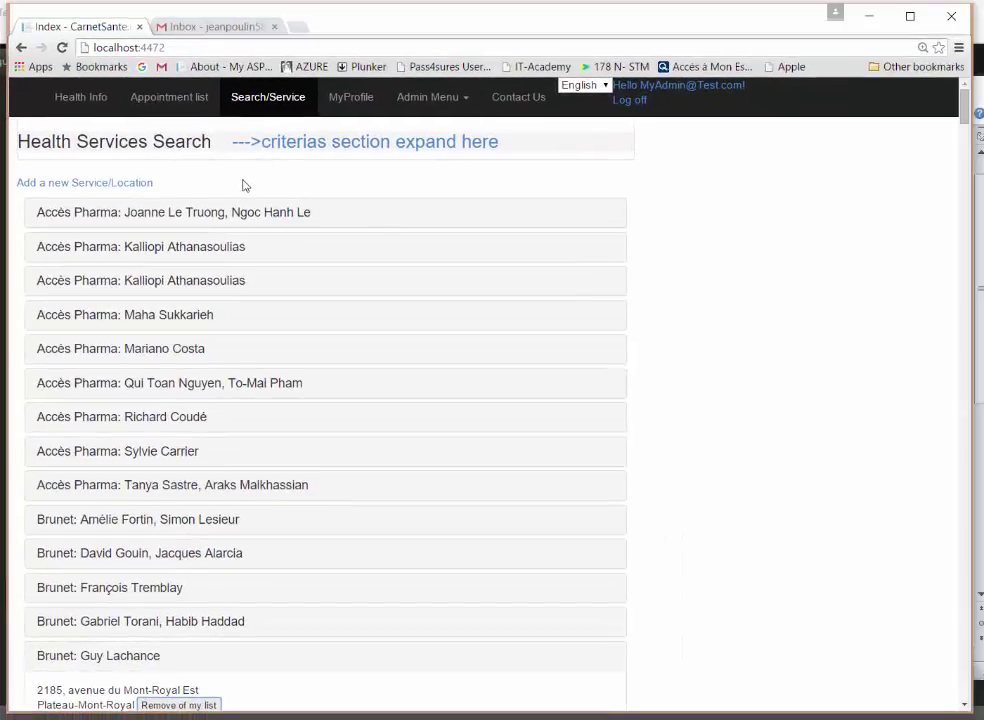
scroll(214, 636, down, 2)
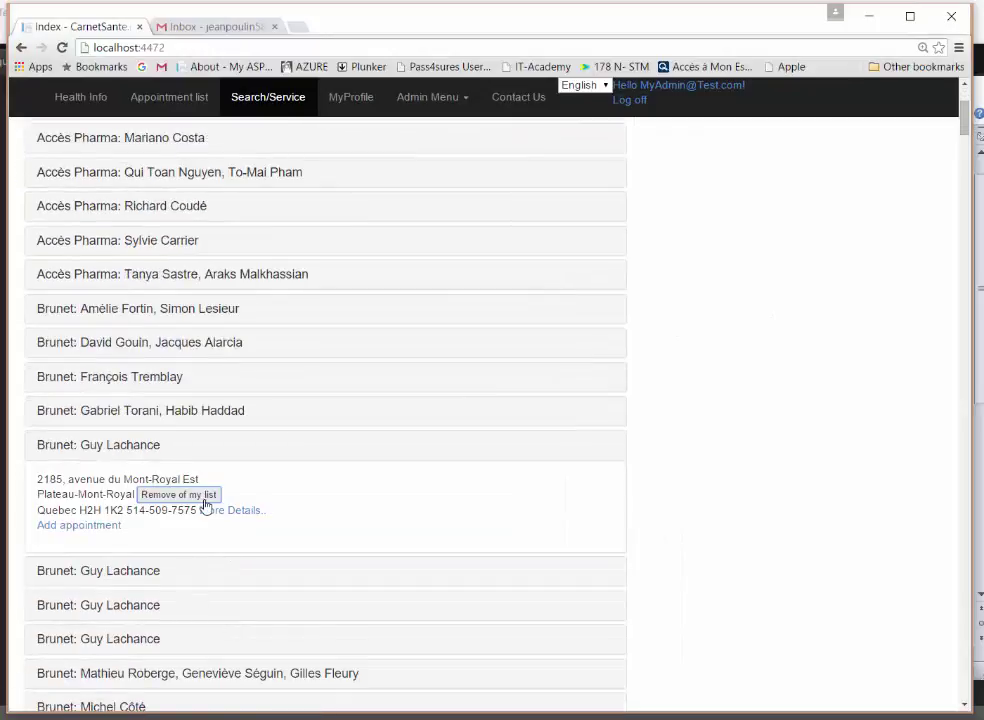
scroll(743, 367, up, 2)
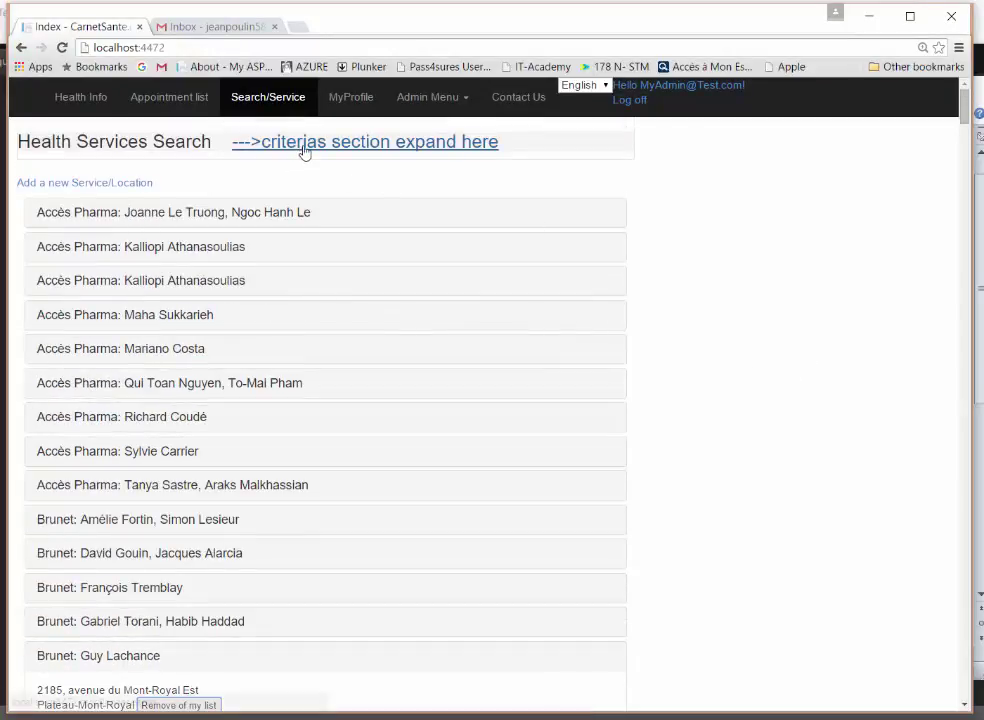
Show the private service list with its search criteria and compare the booking options of Clinique Fictive and CLSC Verdun.
click(199, 100)
click(270, 100)
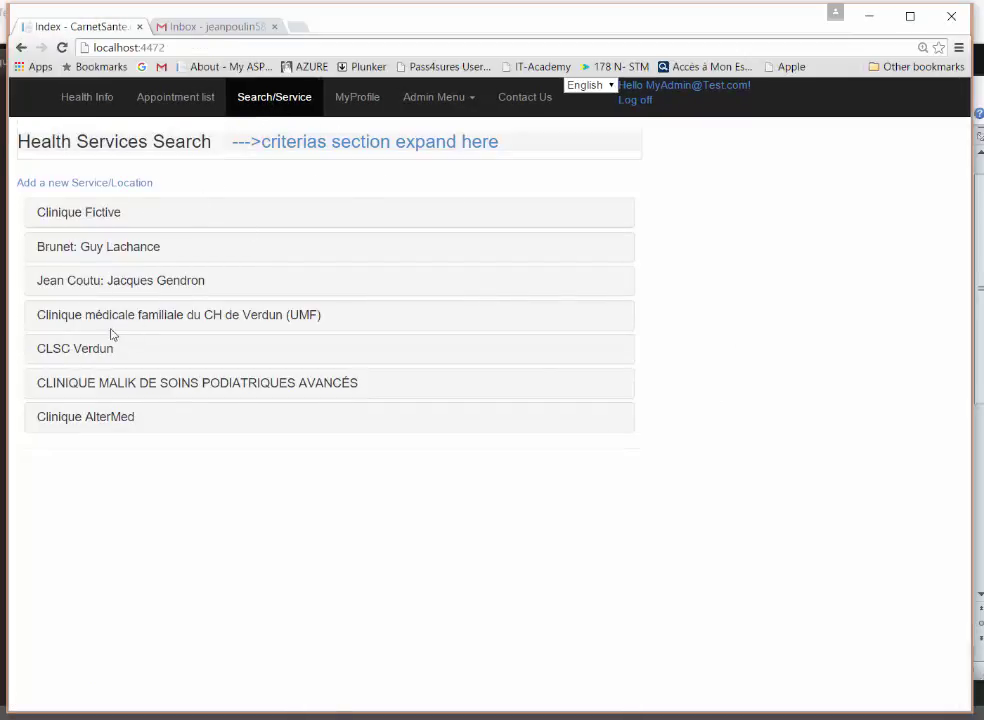
click(347, 148)
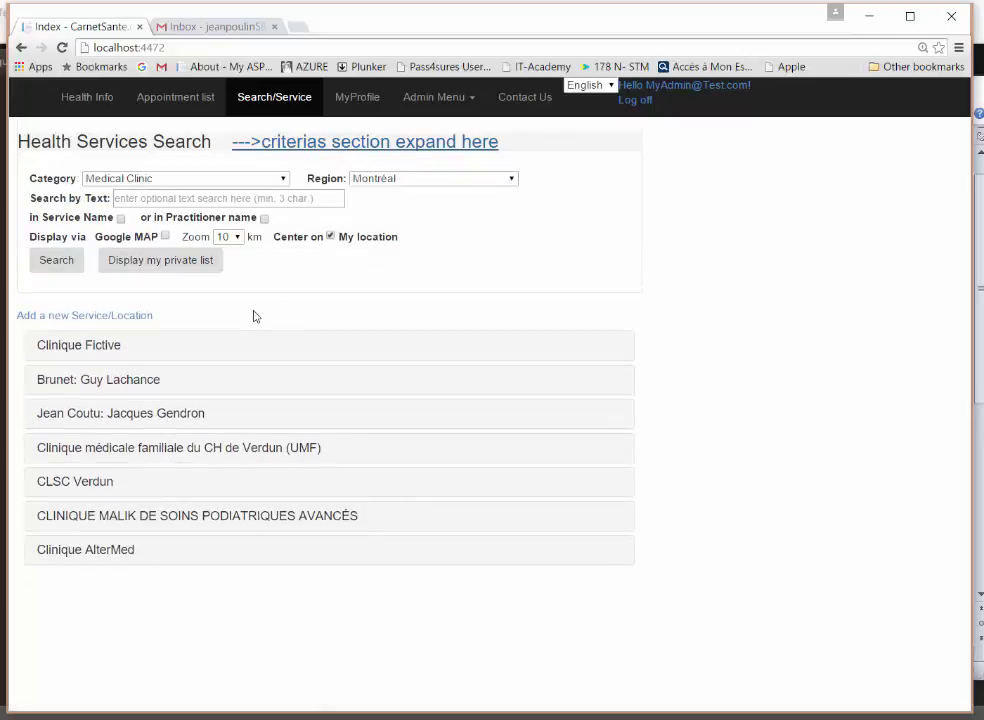
click(92, 346)
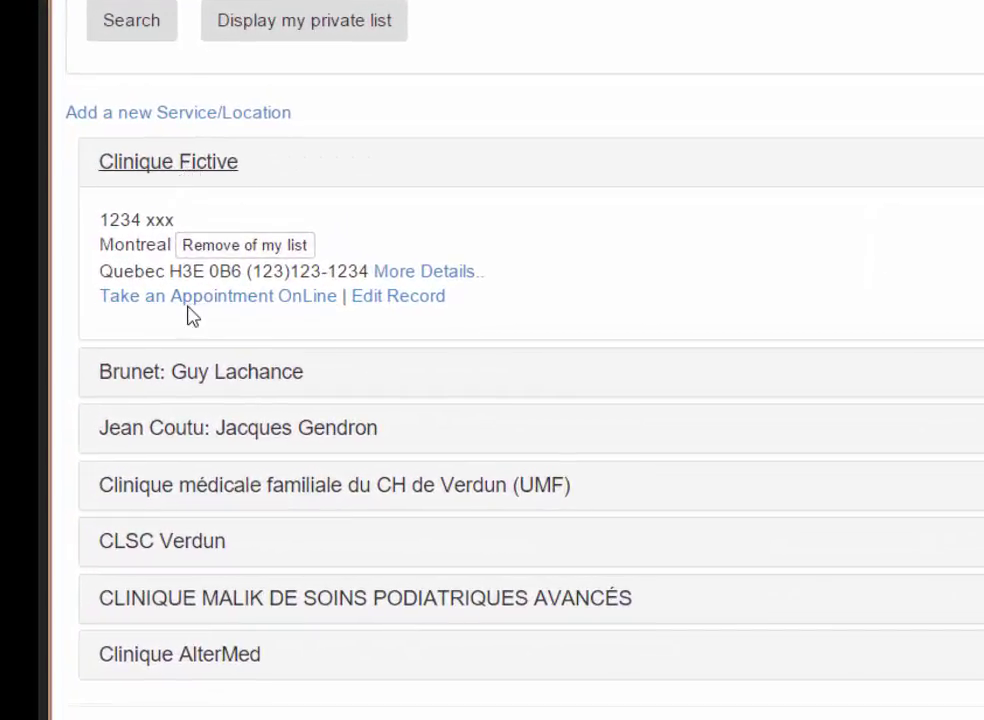
click(205, 555)
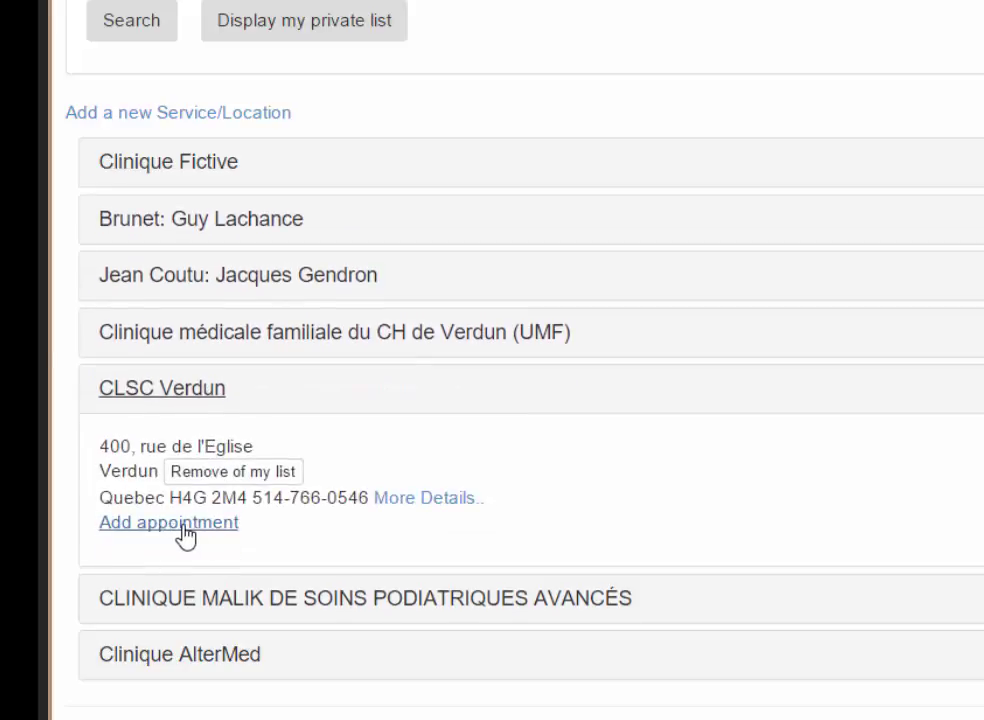
click(154, 400)
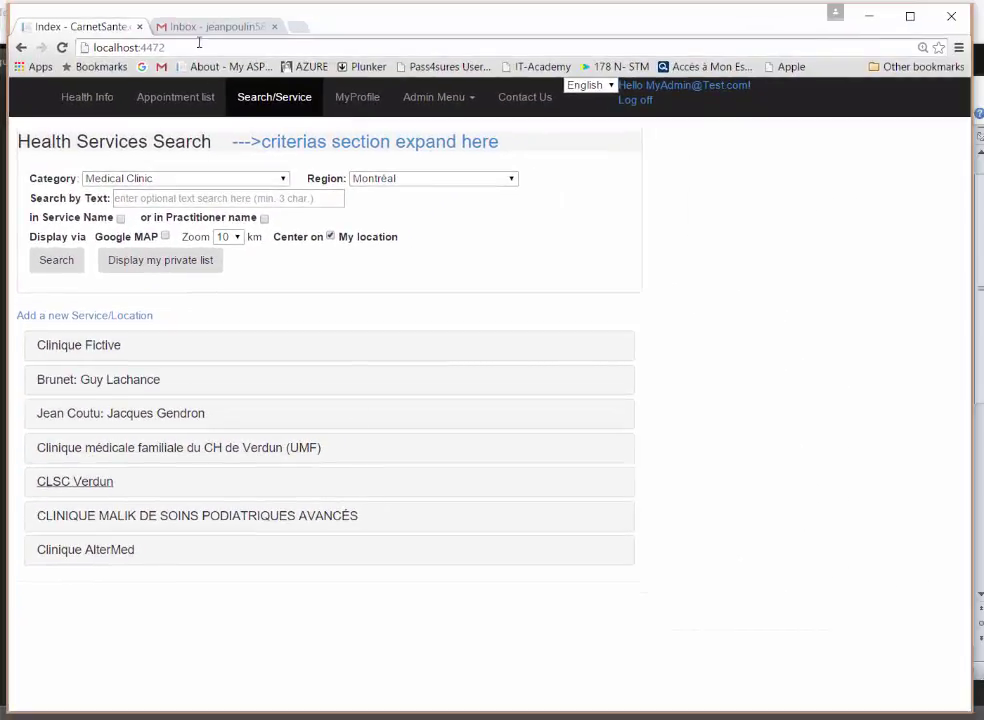
Display the personal appointments in calendar view for the week of Dec 6 - 12 2015.
click(196, 99)
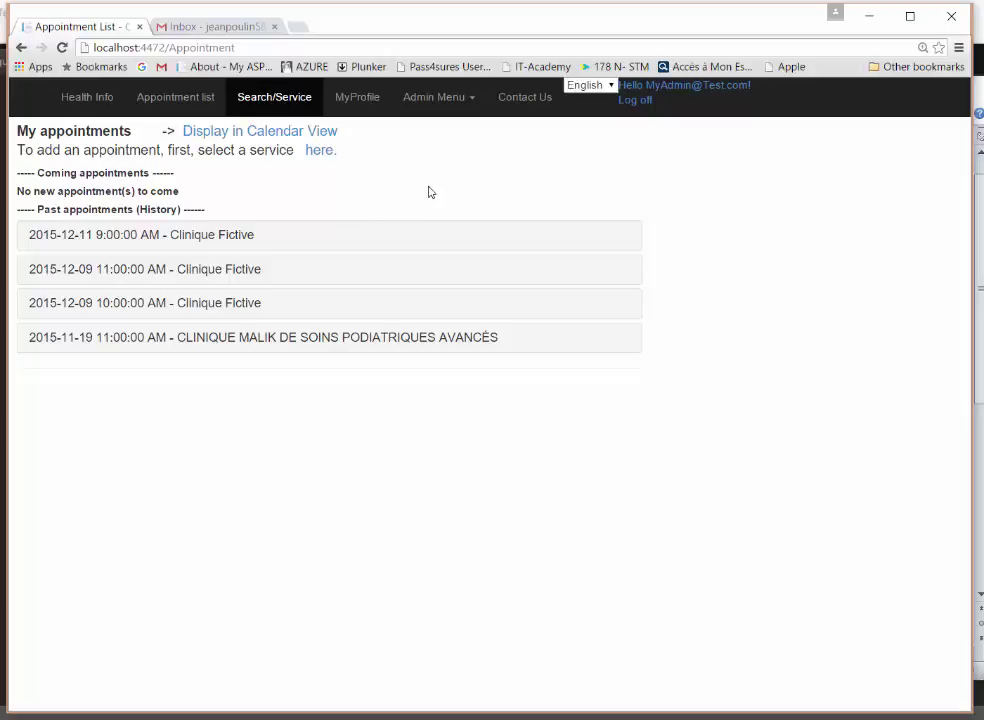
click(257, 140)
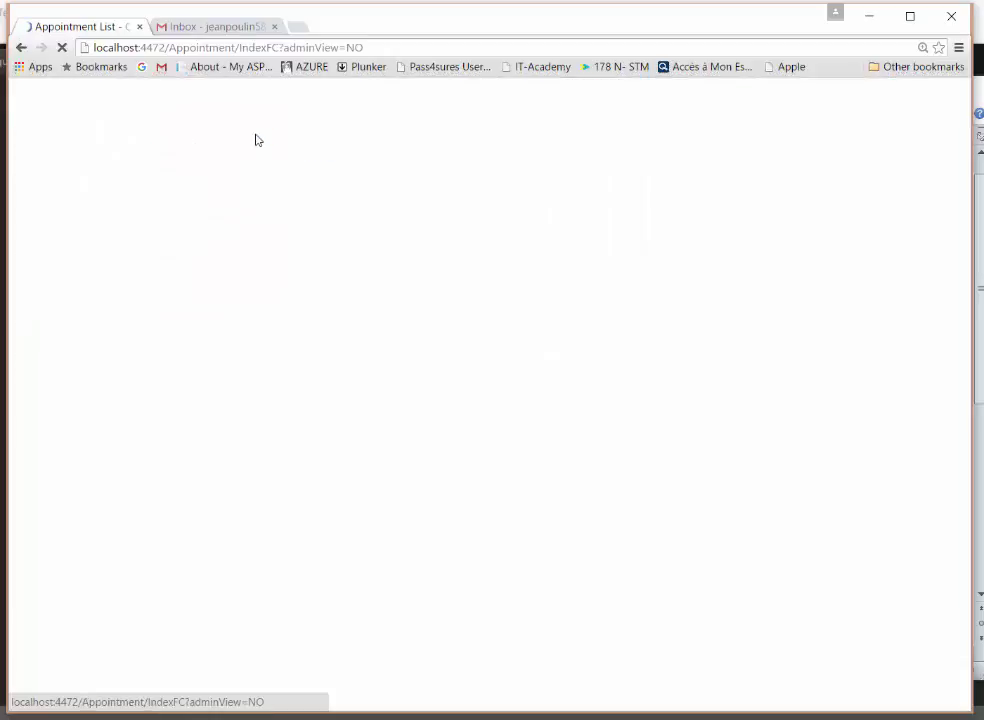
click(44, 177)
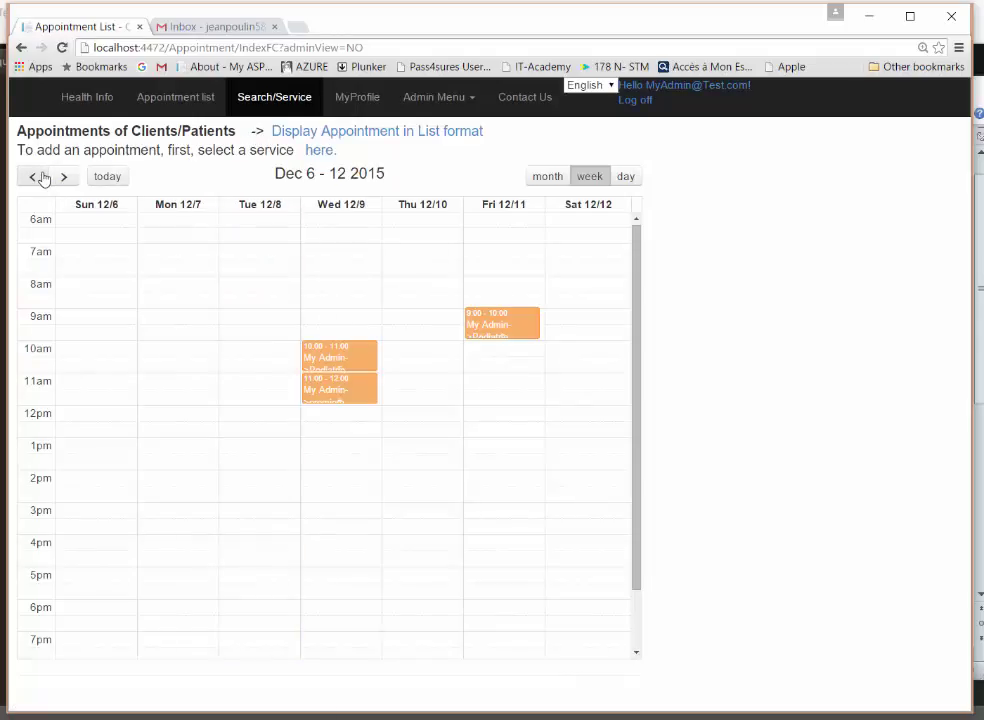
List the health information websites in English+French and read the WebMD link's pop-up description.
click(268, 98)
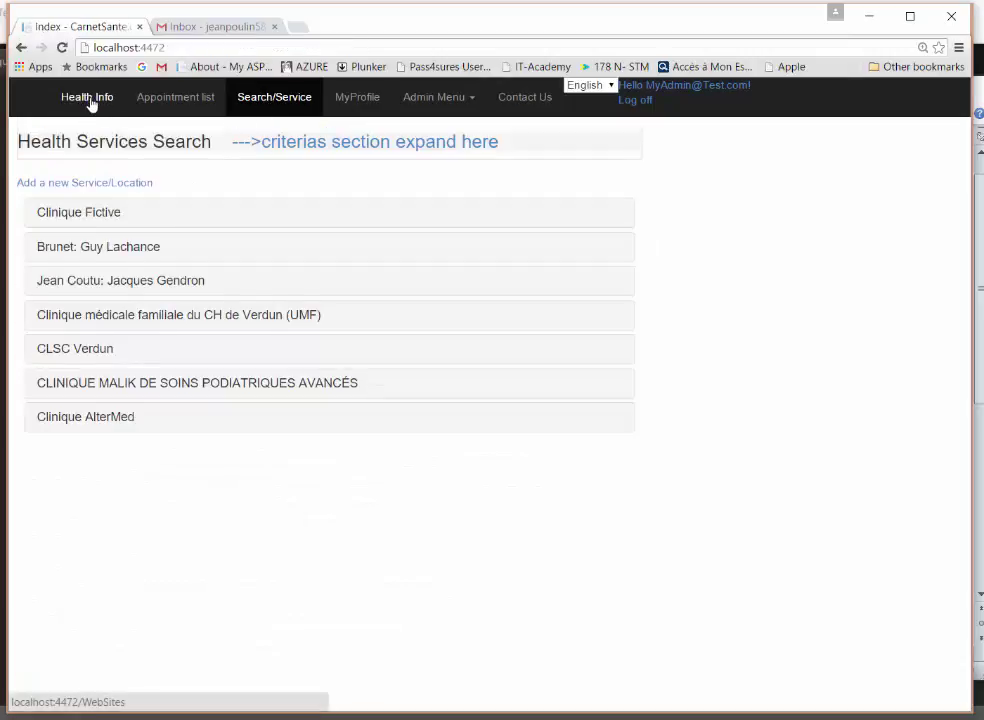
click(89, 103)
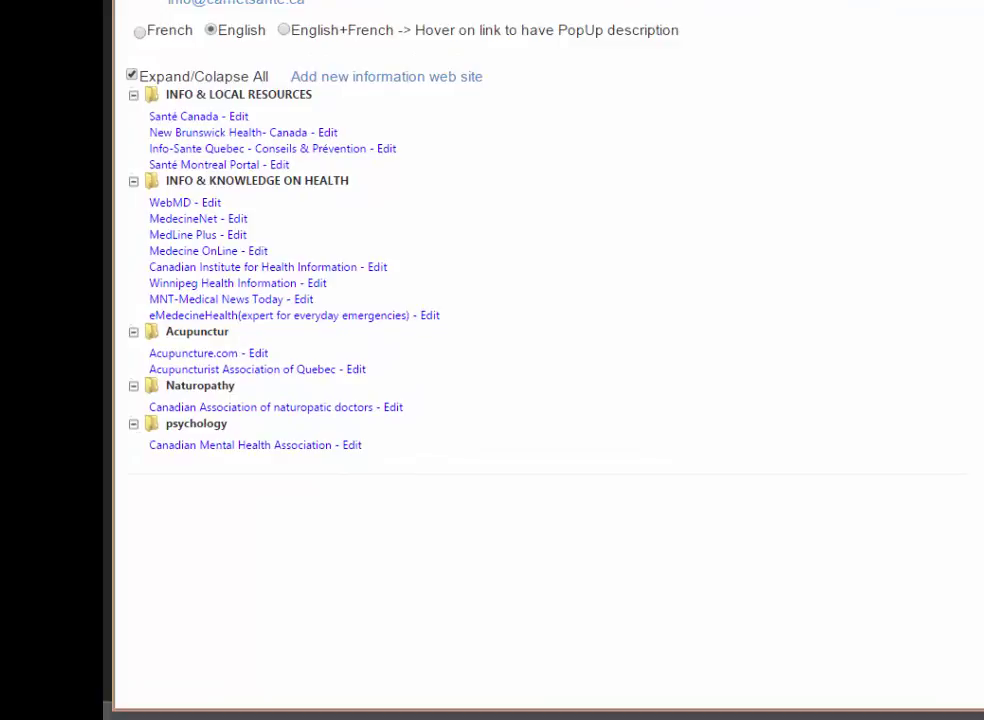
click(285, 31)
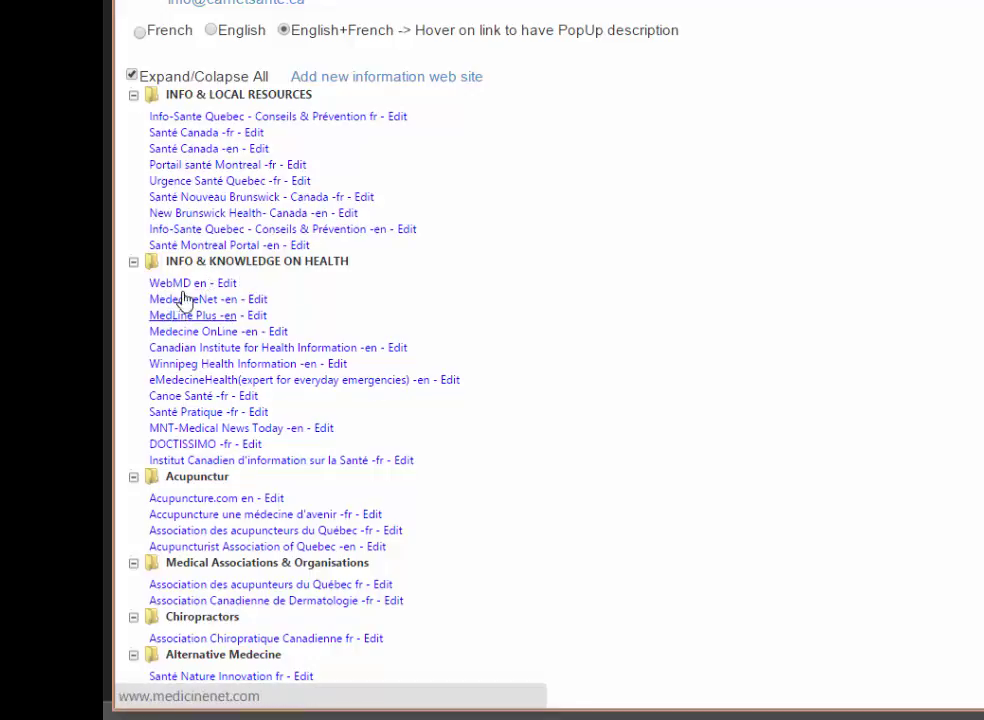
mouse_move(185, 290)
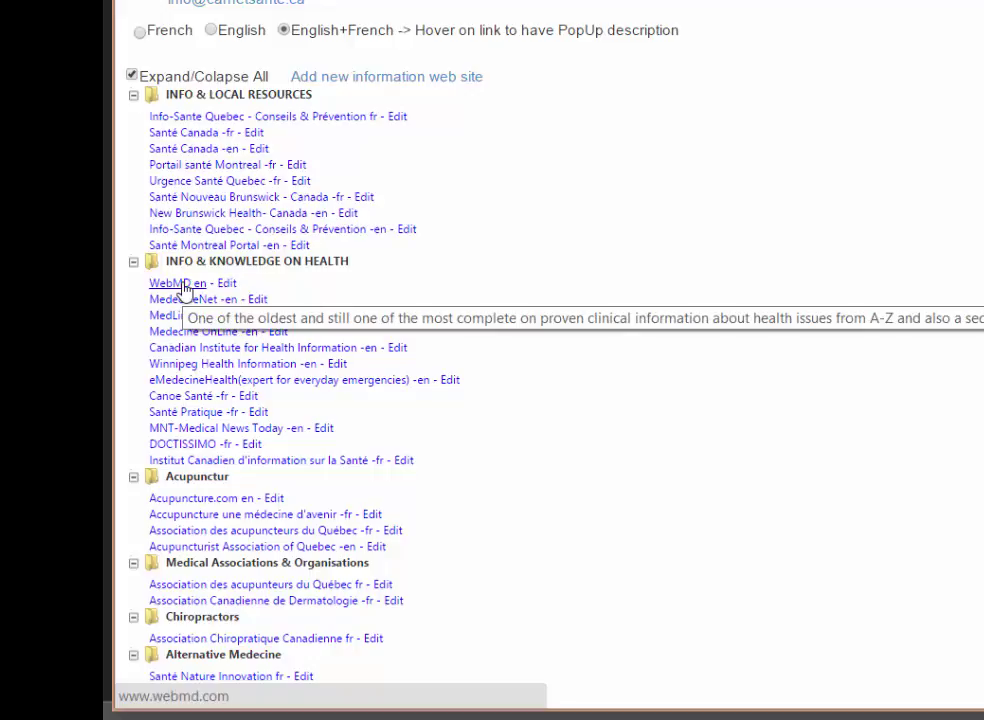
mouse_move(193, 405)
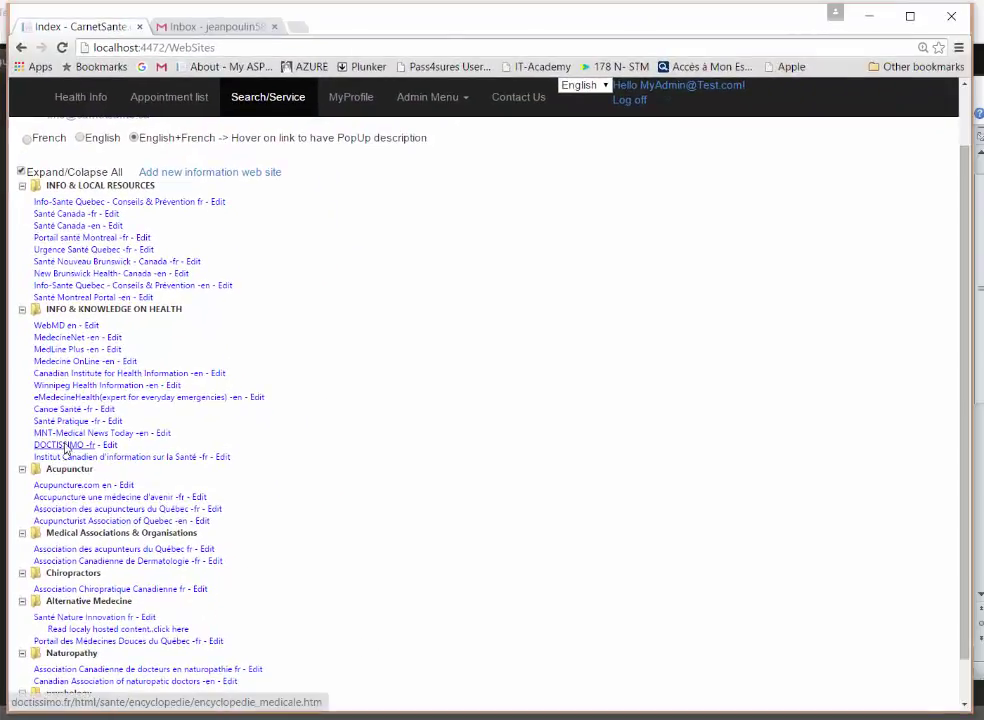
View the DOCTISSIMO and Acupuncture.com websites from the resource list, closing each one after viewing.
click(65, 446)
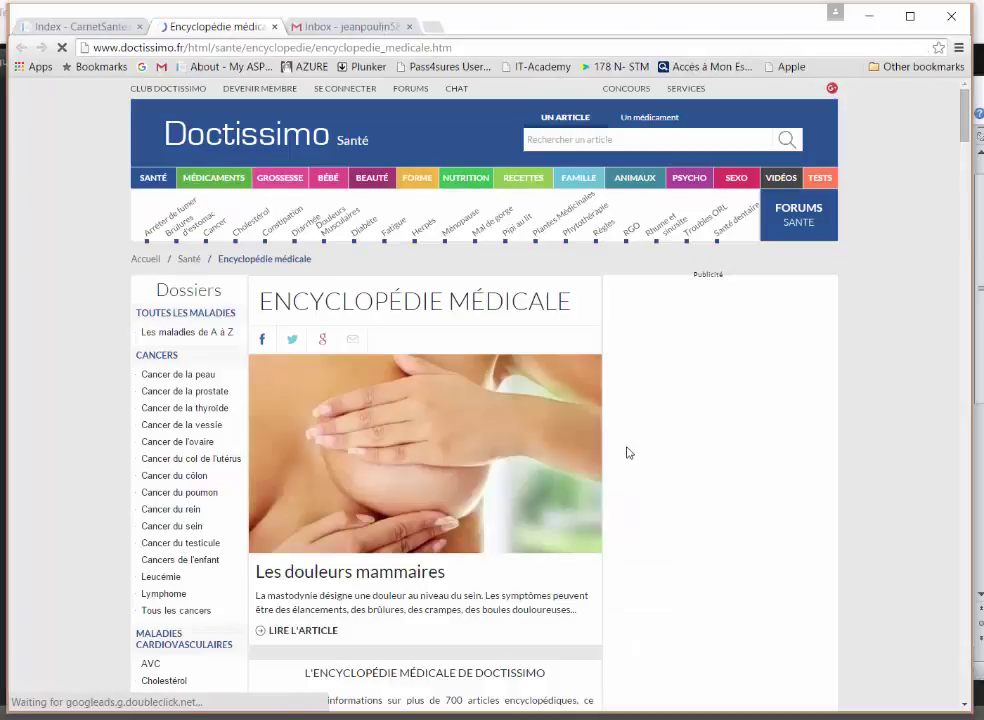
click(275, 29)
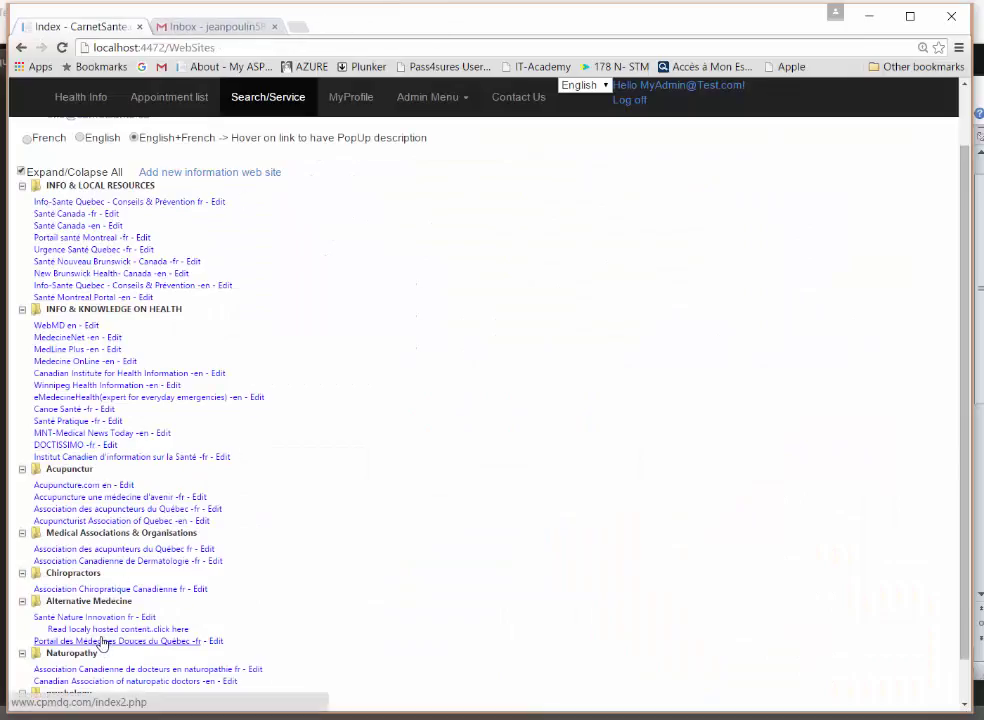
click(77, 486)
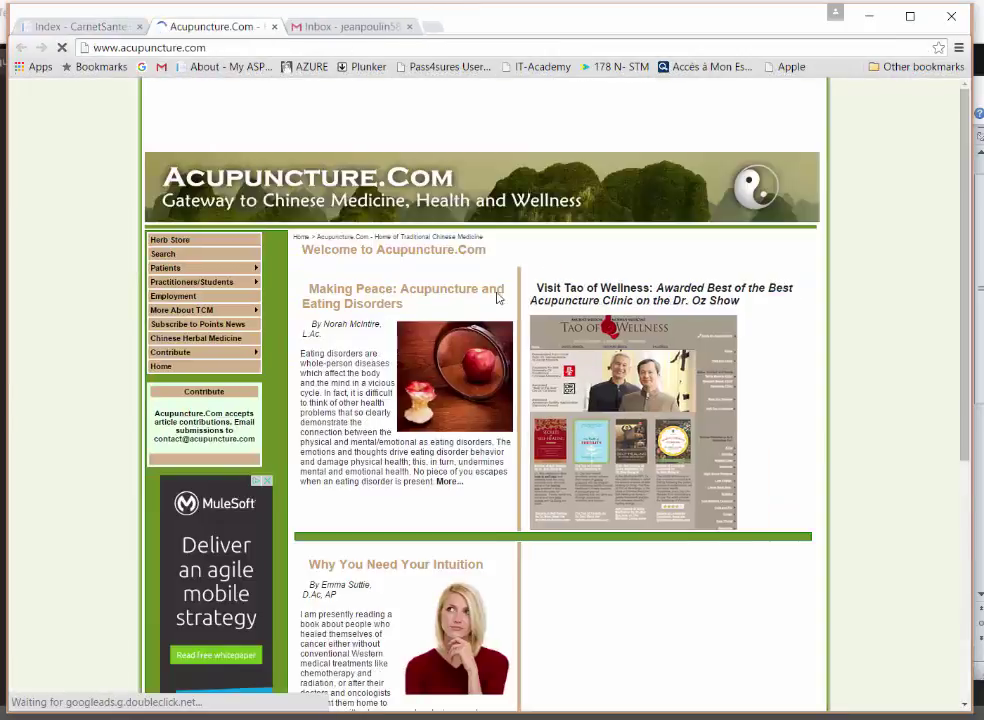
click(277, 28)
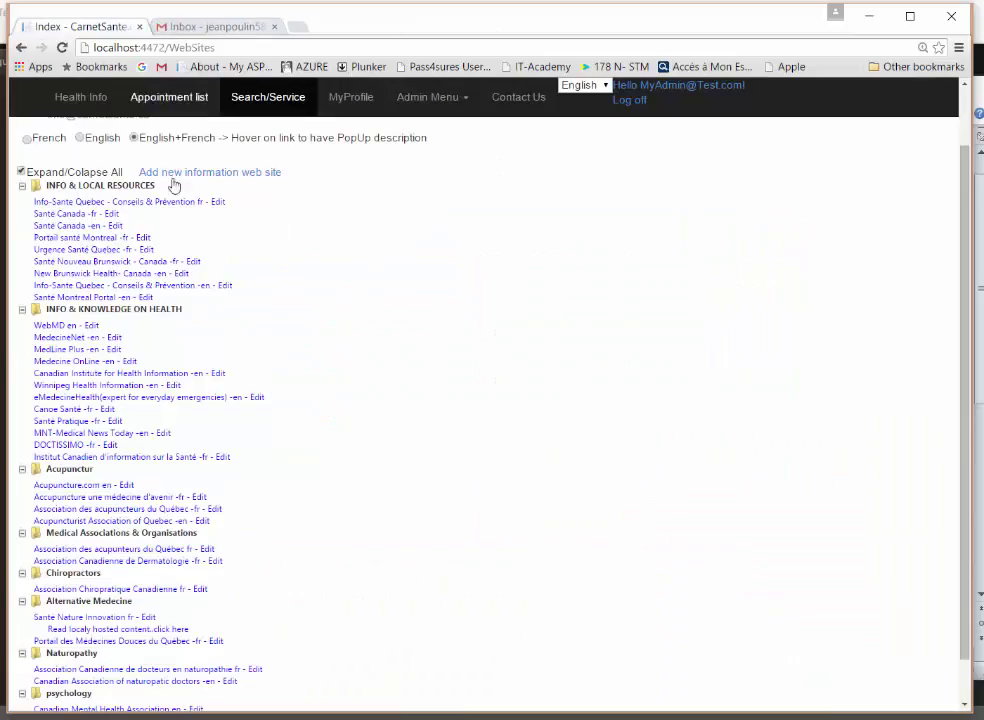
Look over the INFO & LOCAL RESOURCES links and return to the personal appointment list.
mouse_move(176, 228)
scroll(410, 347, up, 2)
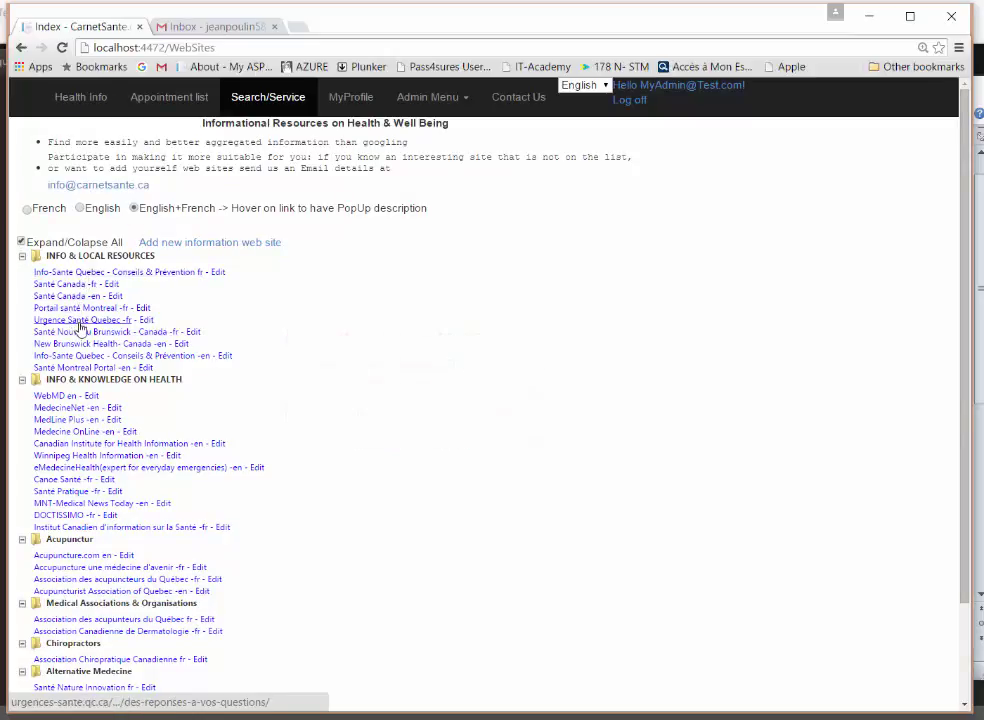
click(165, 100)
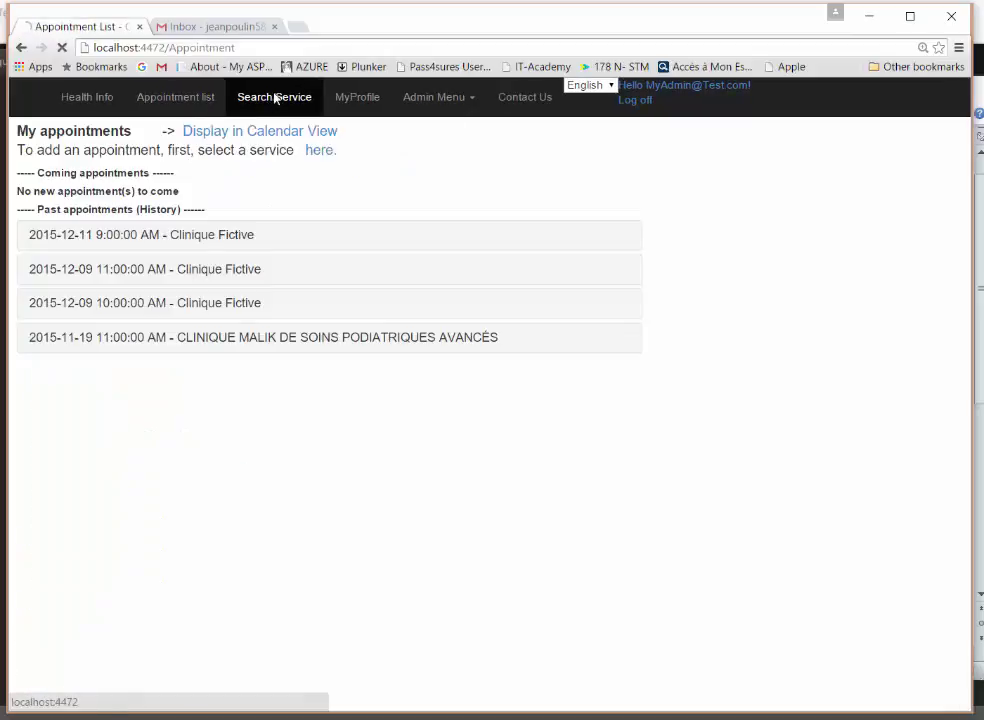
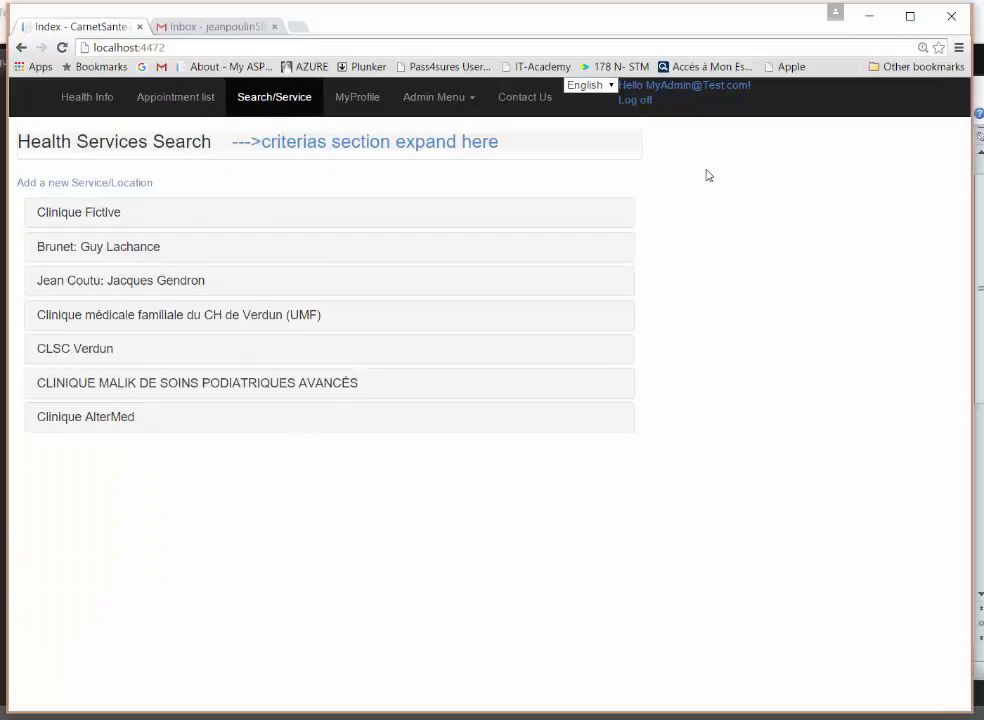
Open the personal profile and highlight the vaccine details in the Clinical Note, leaving the text unedited.
click(352, 97)
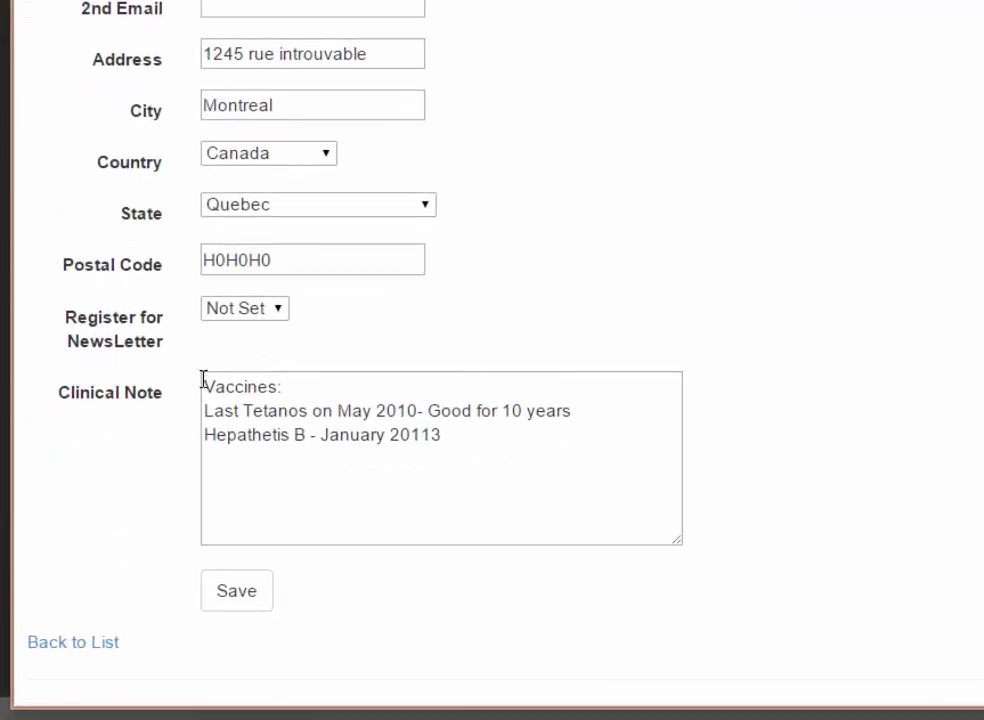
drag(204, 411, 509, 459)
click(529, 475)
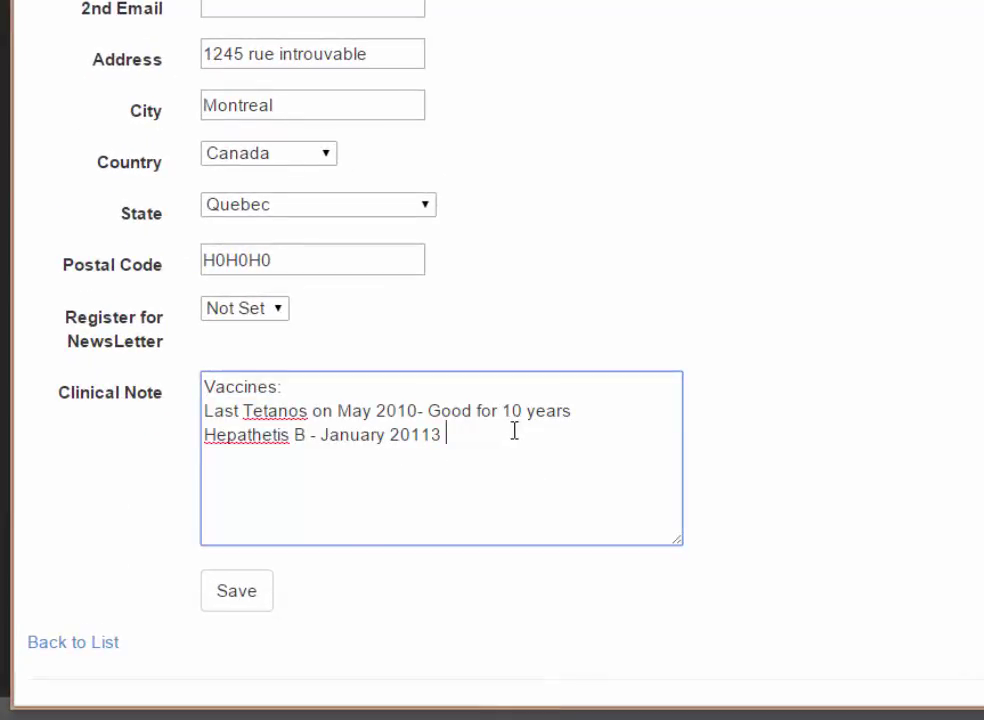
key(ctrl+a)
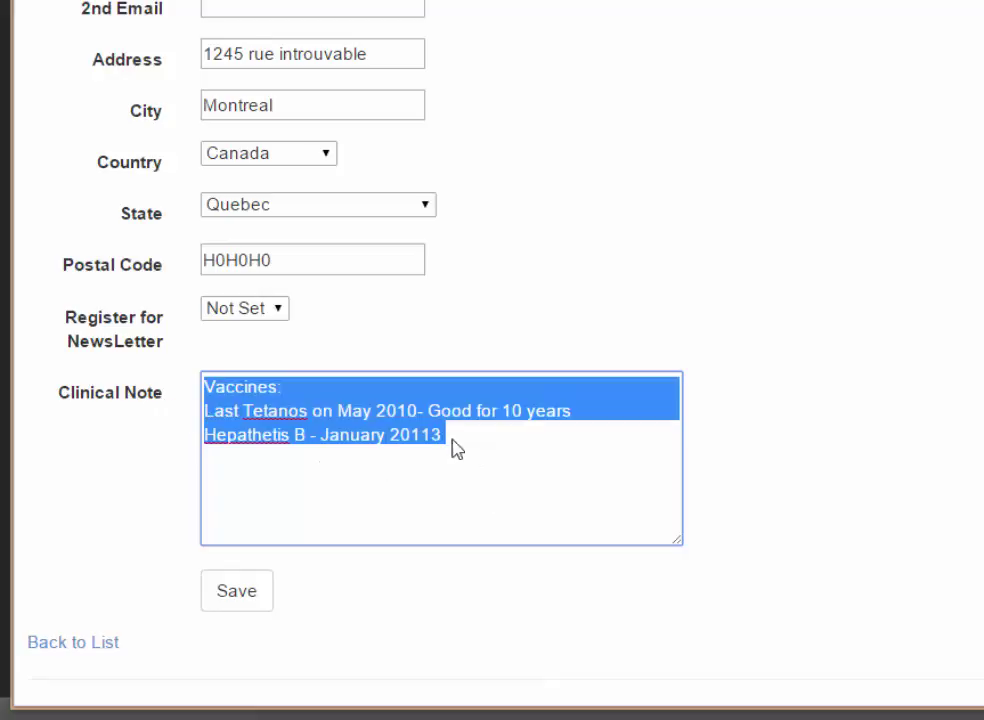
click(496, 433)
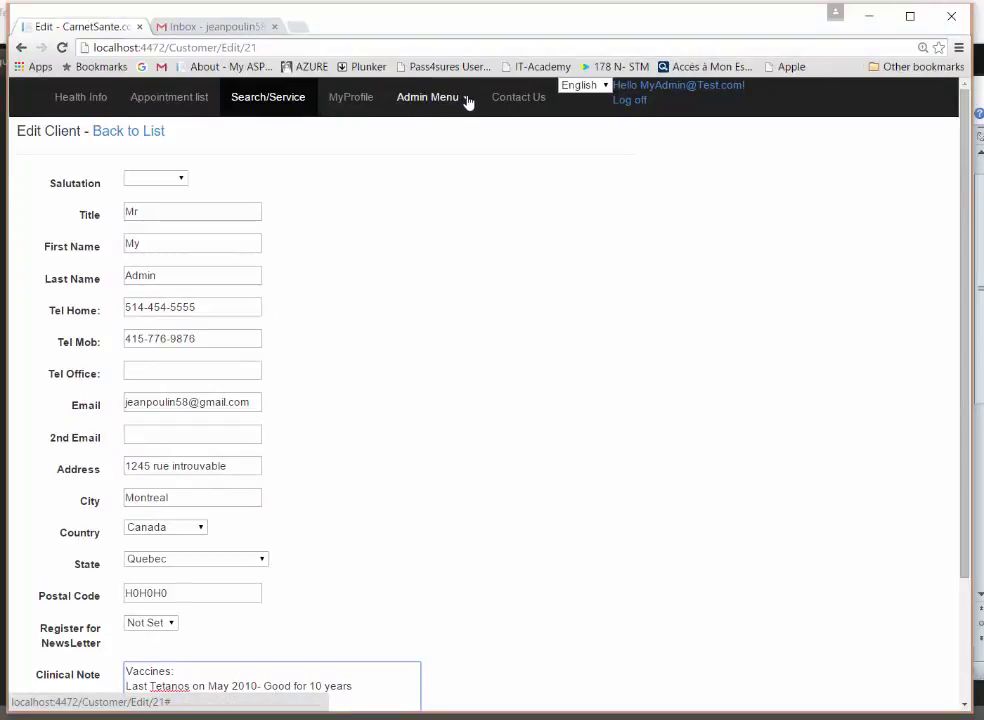
Open the contact page, highlight the contact e-mail, and read what the site offers users and clinic administrators.
click(520, 102)
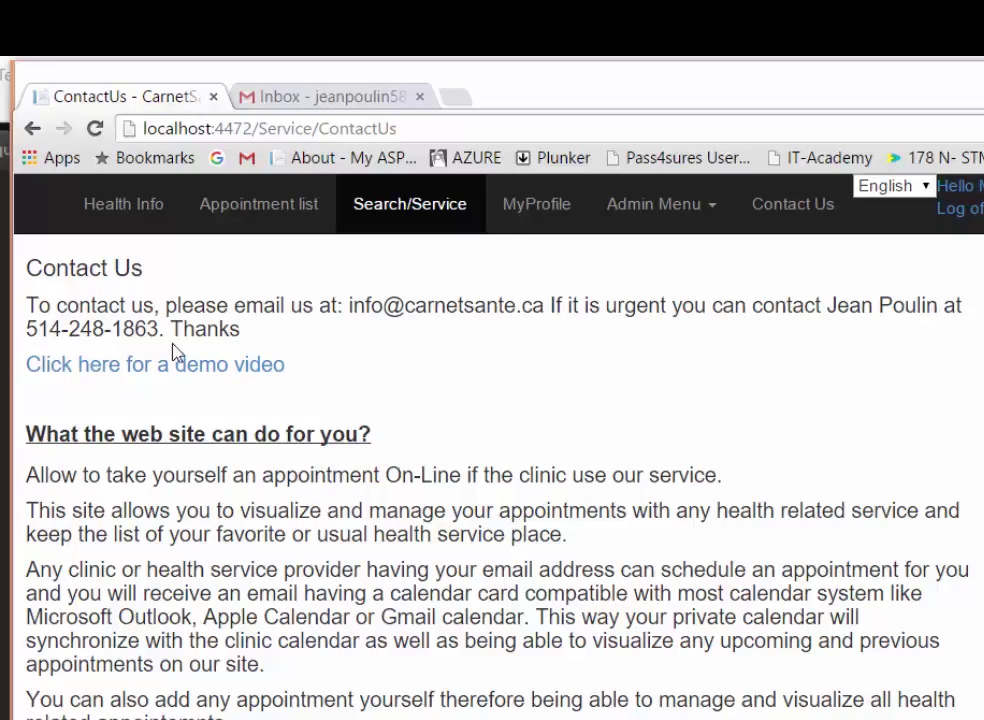
drag(157, 328, 80, 204)
click(807, 356)
drag(351, 305, 516, 305)
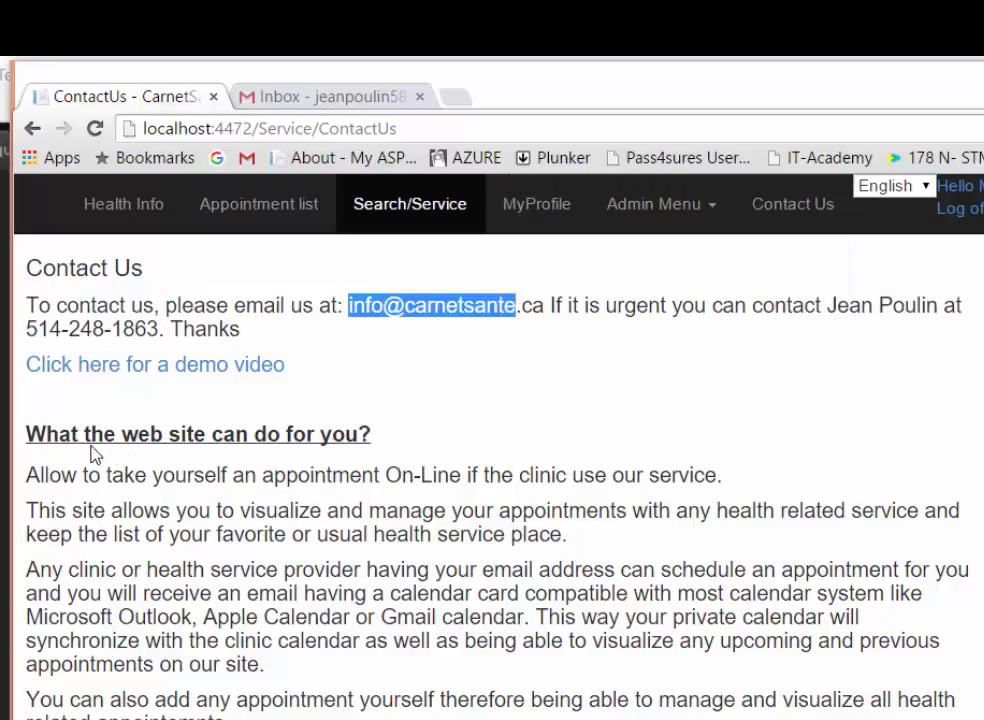
click(264, 472)
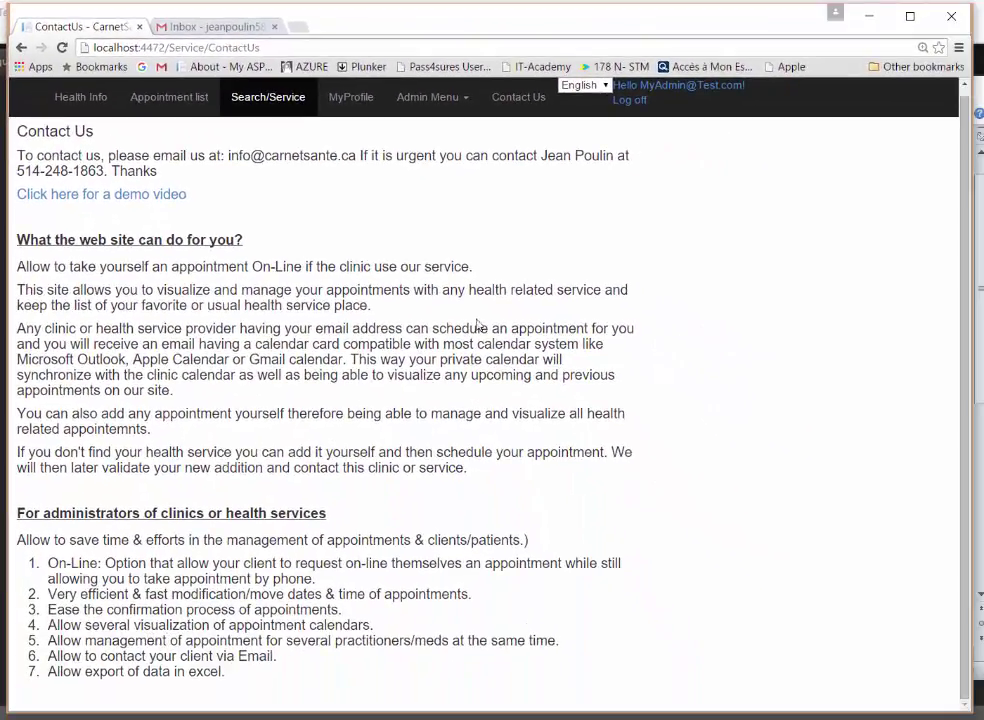
scroll(777, 470, up, 1)
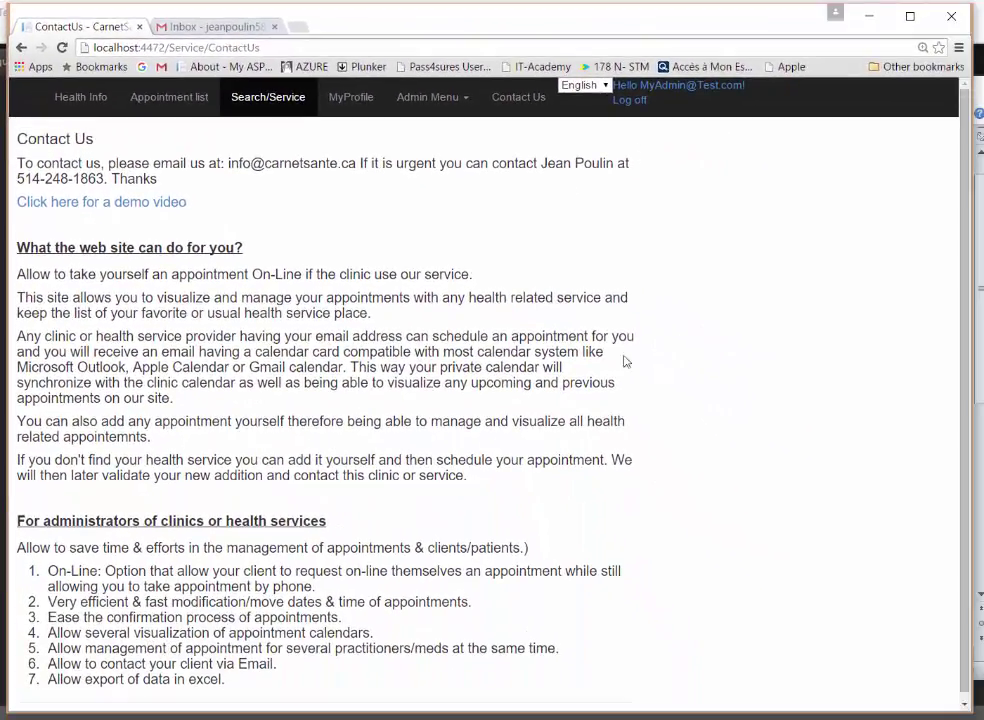
Open the administrator's list of client and practitioner appointments.
click(467, 100)
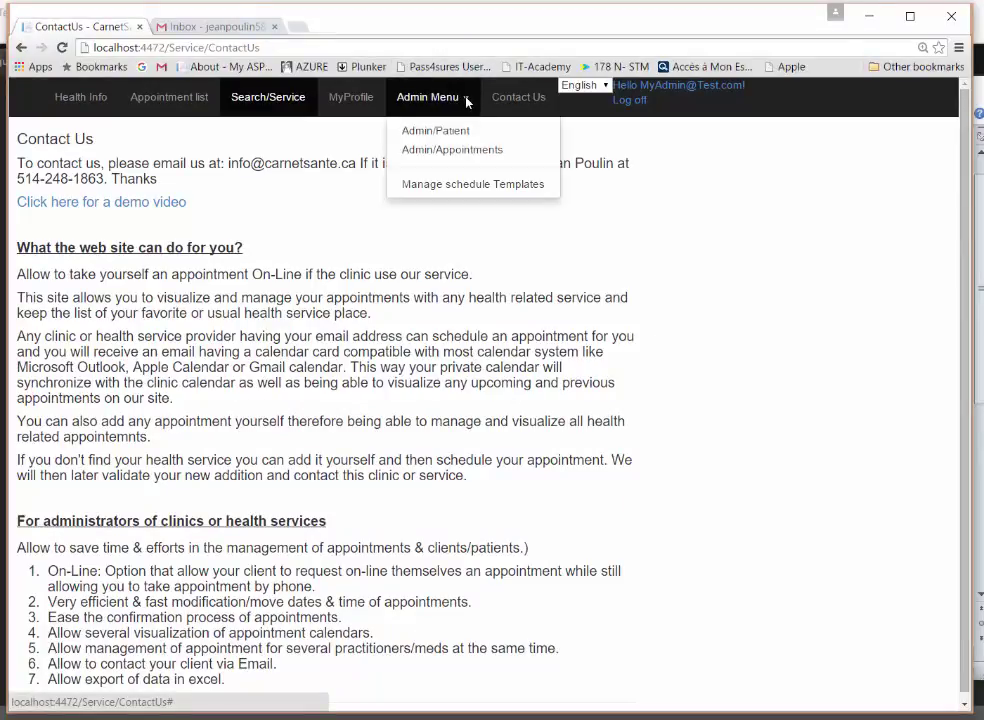
click(456, 152)
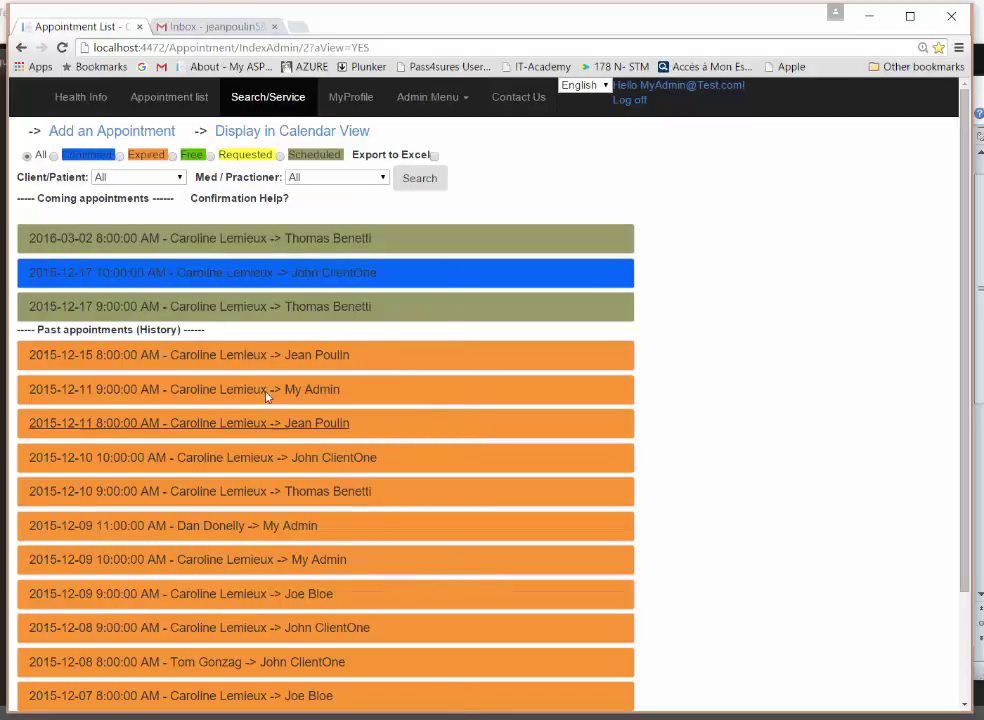
Highlight the past appointments heading, then show the appointments in calendar view.
drag(57, 330, 117, 339)
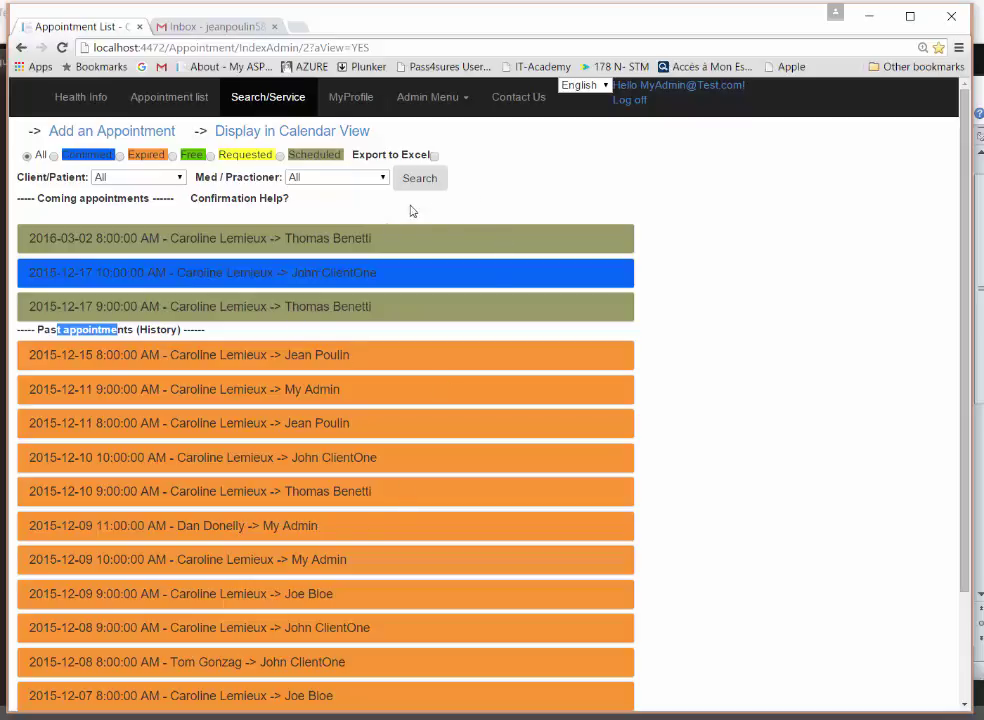
click(351, 134)
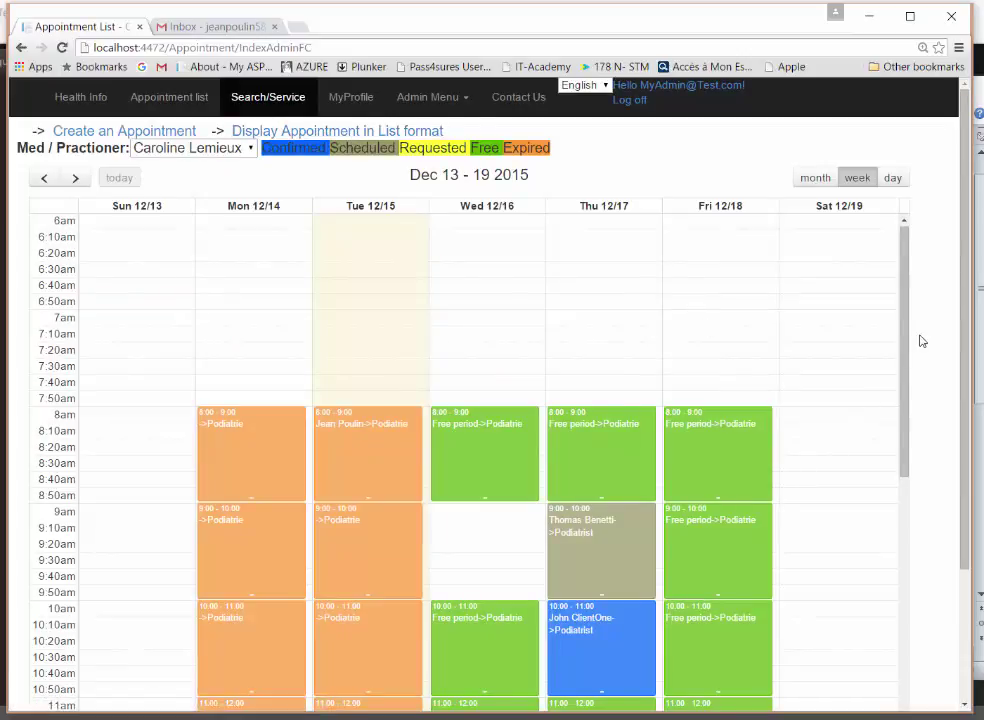
scroll(908, 380, down, 1)
scroll(910, 396, down, 2)
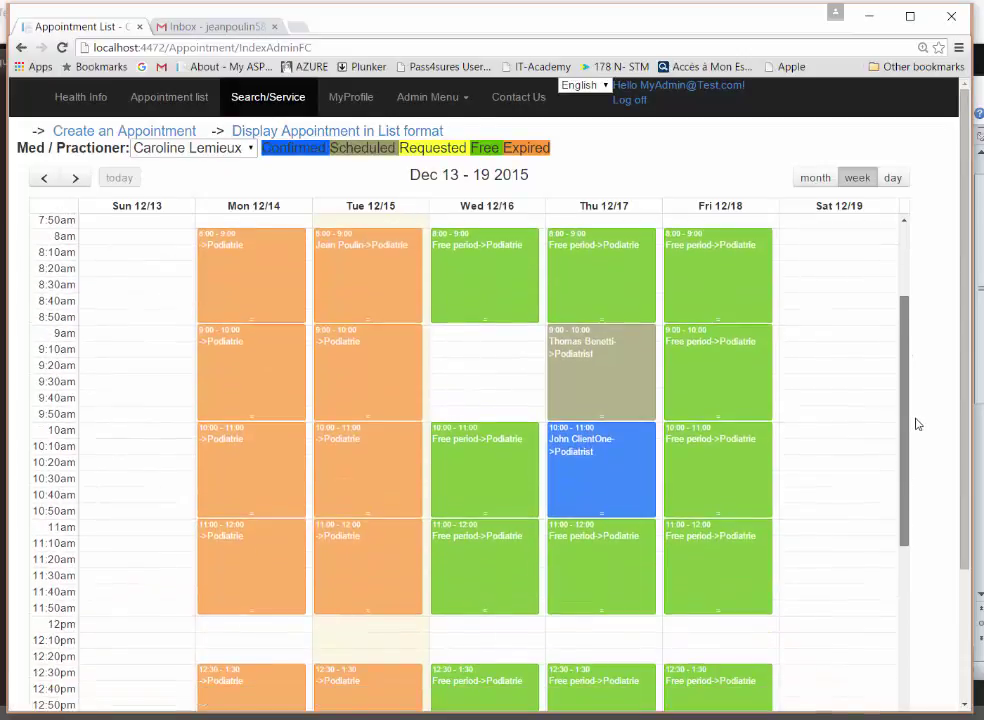
Examine the free, scheduled and confirmed appointments in the calendar for the week of Dec 13 - 19 2015.
mouse_move(459, 263)
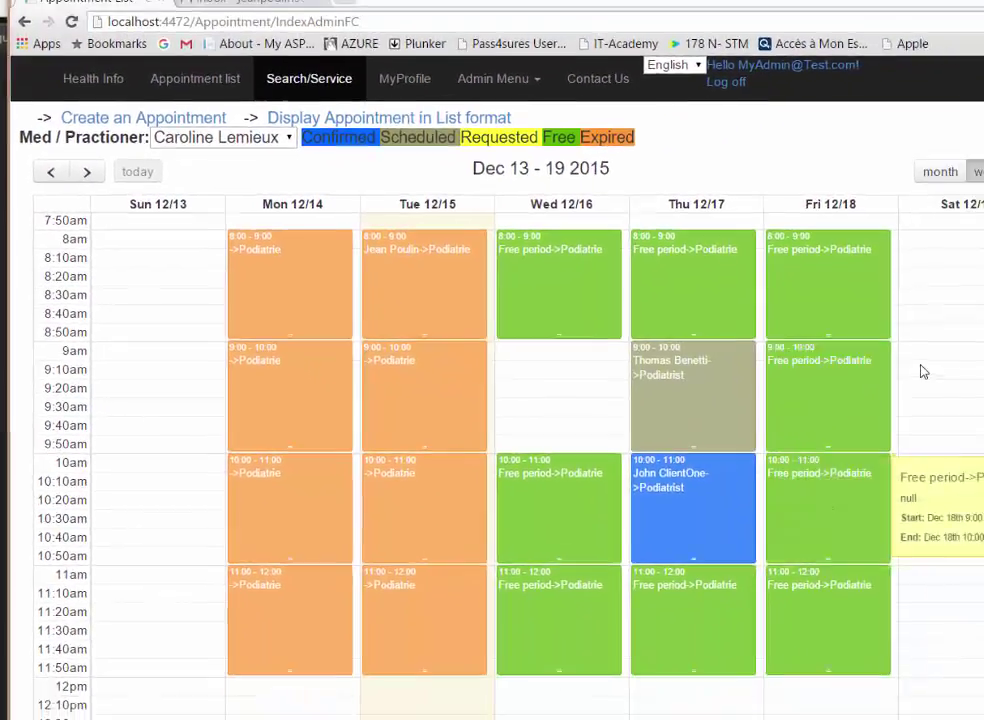
scroll(813, 391, up, 1)
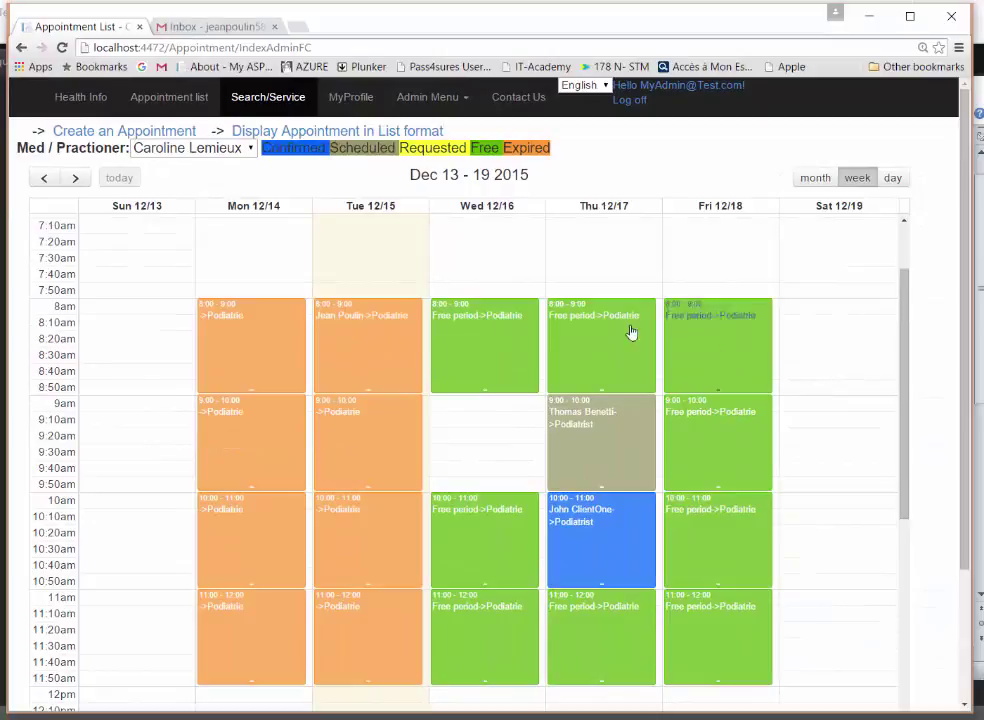
mouse_move(467, 326)
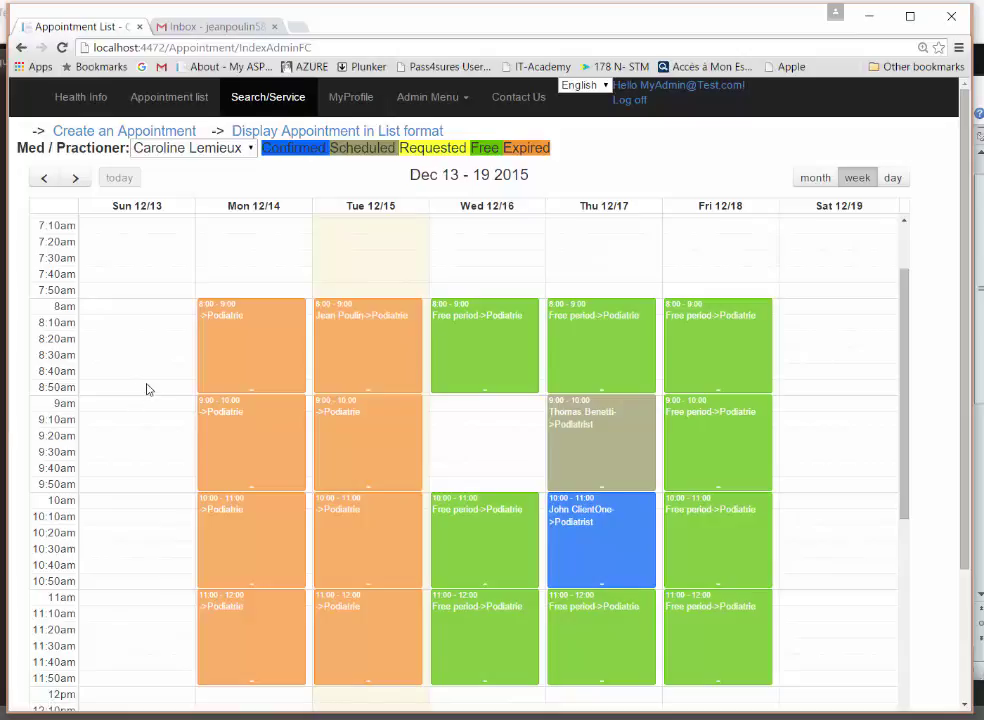
mouse_move(650, 342)
mouse_move(529, 356)
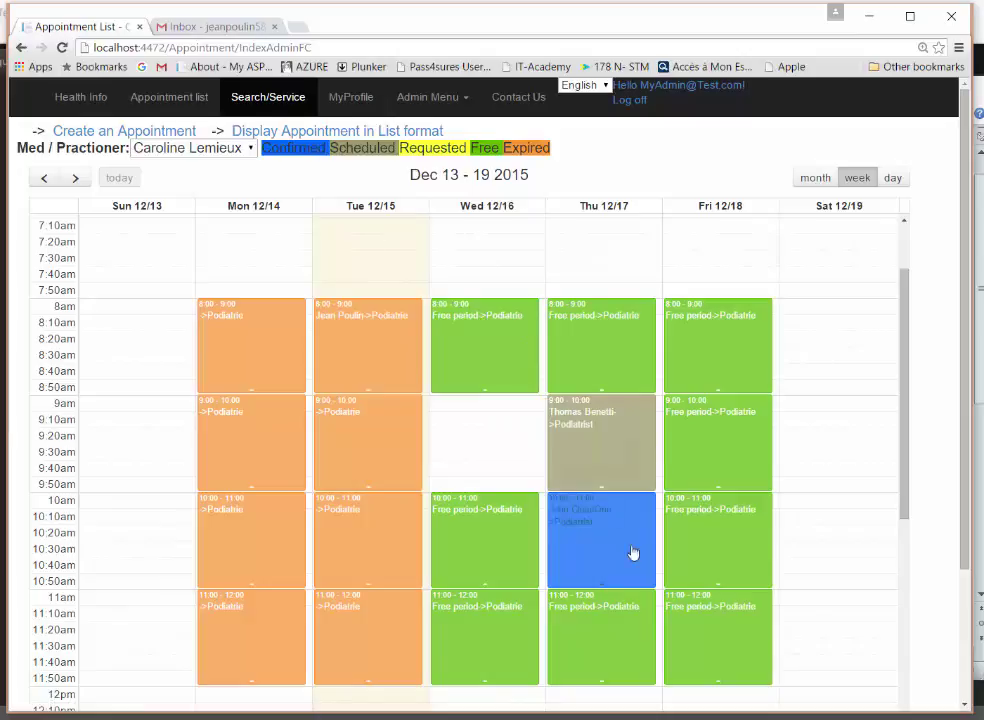
mouse_move(615, 555)
mouse_move(601, 440)
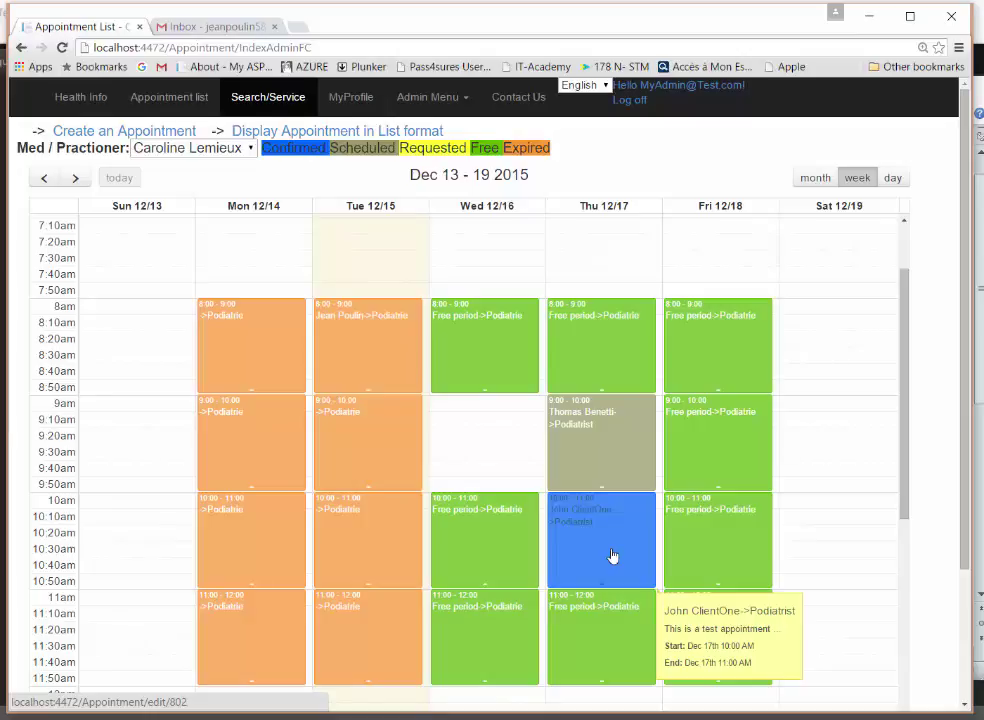
mouse_move(618, 421)
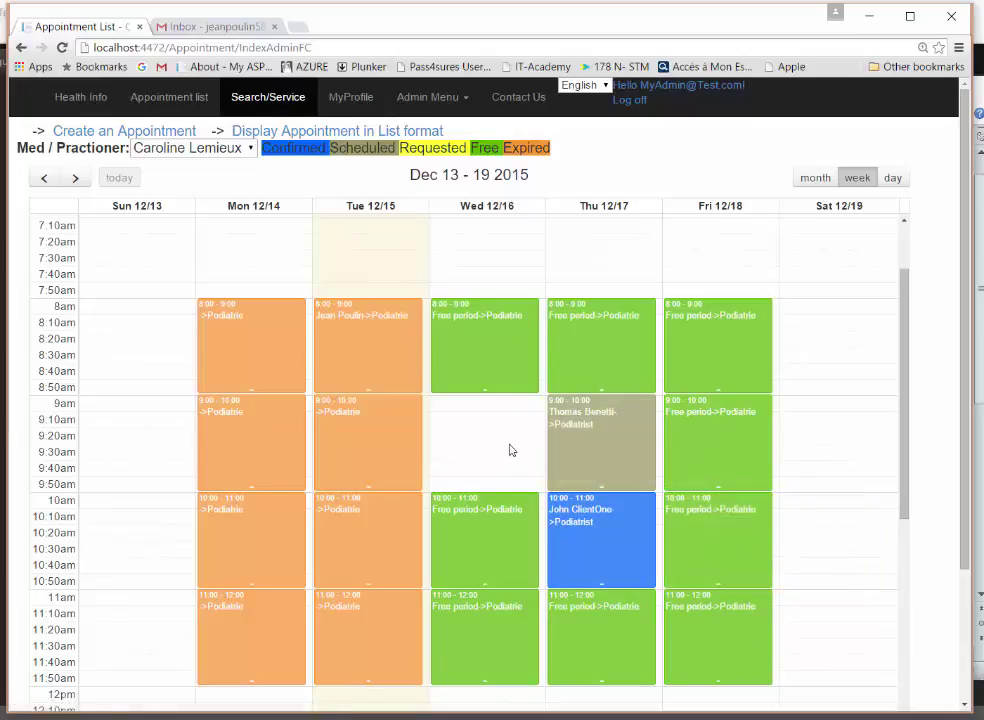
Open the health services search and expand the Clinique Fictive entry.
click(264, 97)
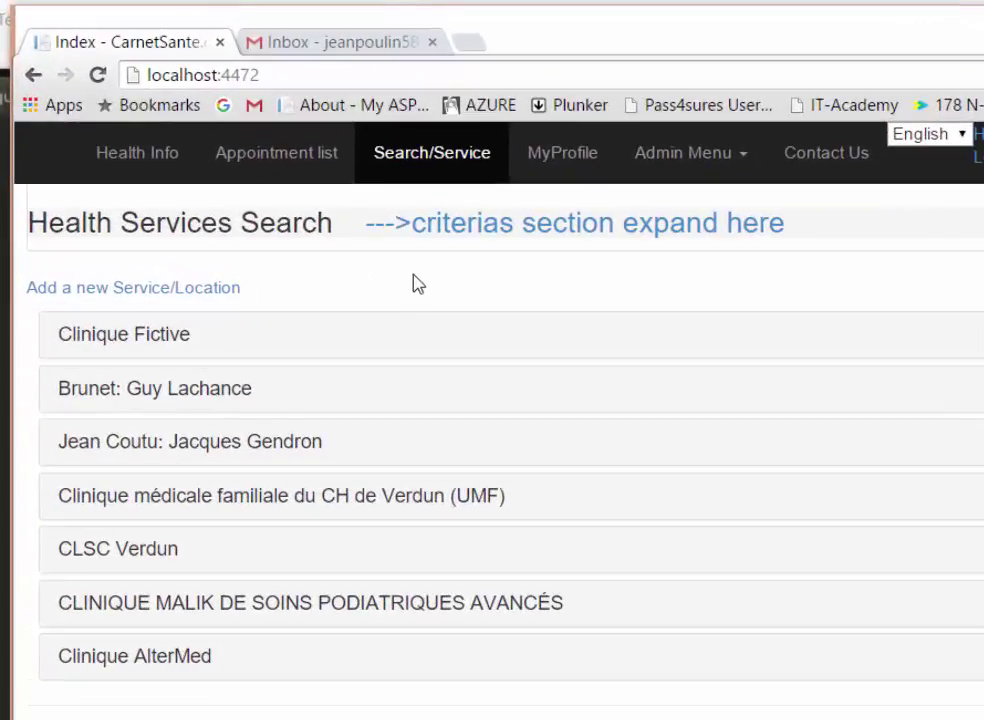
click(152, 342)
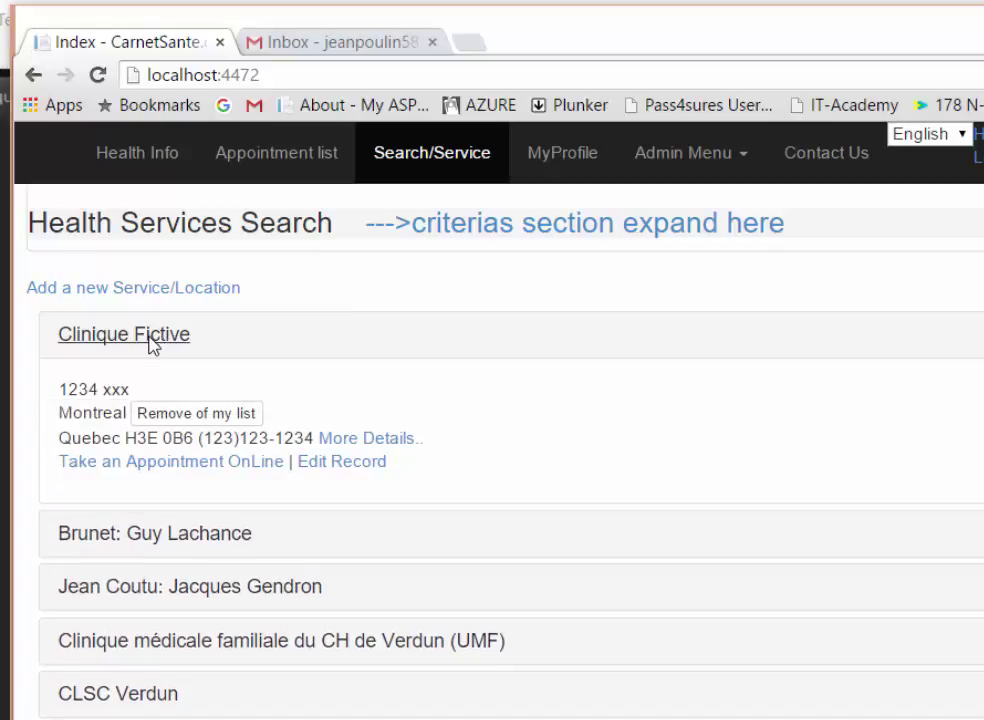
click(163, 337)
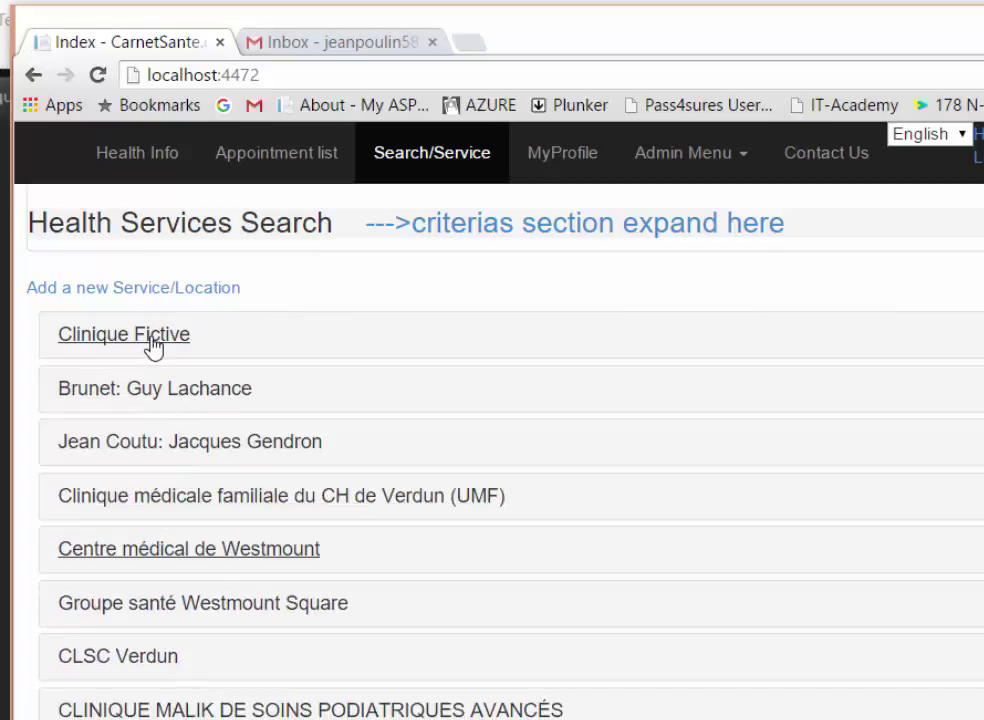
click(152, 340)
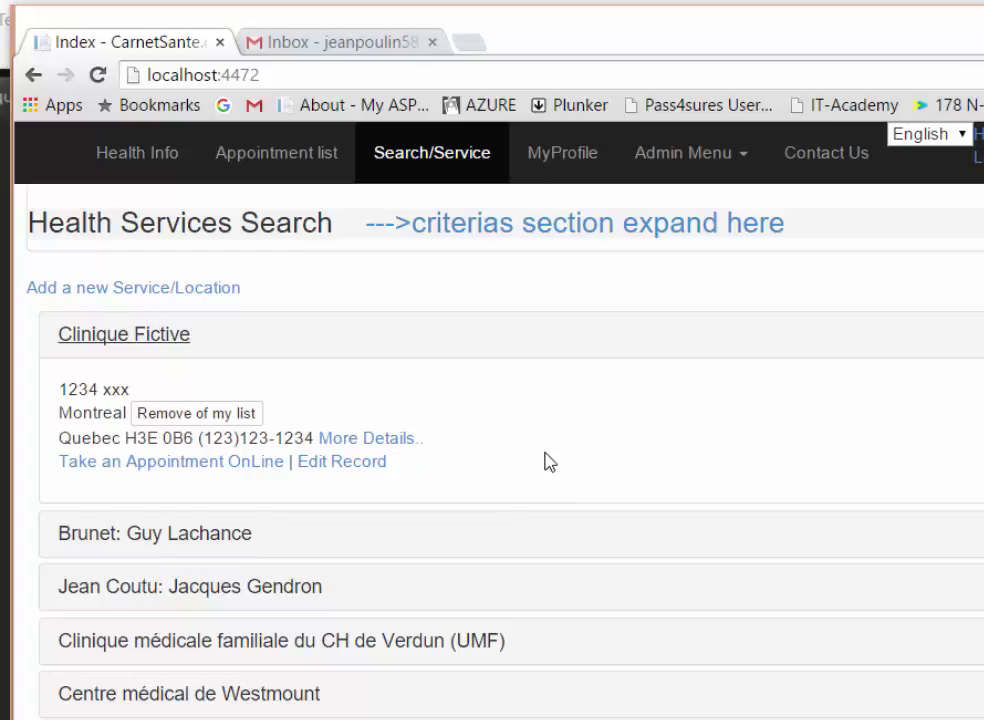
Start an online appointment request for Clinique Fictive and access the podiatrist's schedule, keeping the preselected practitioner.
click(194, 462)
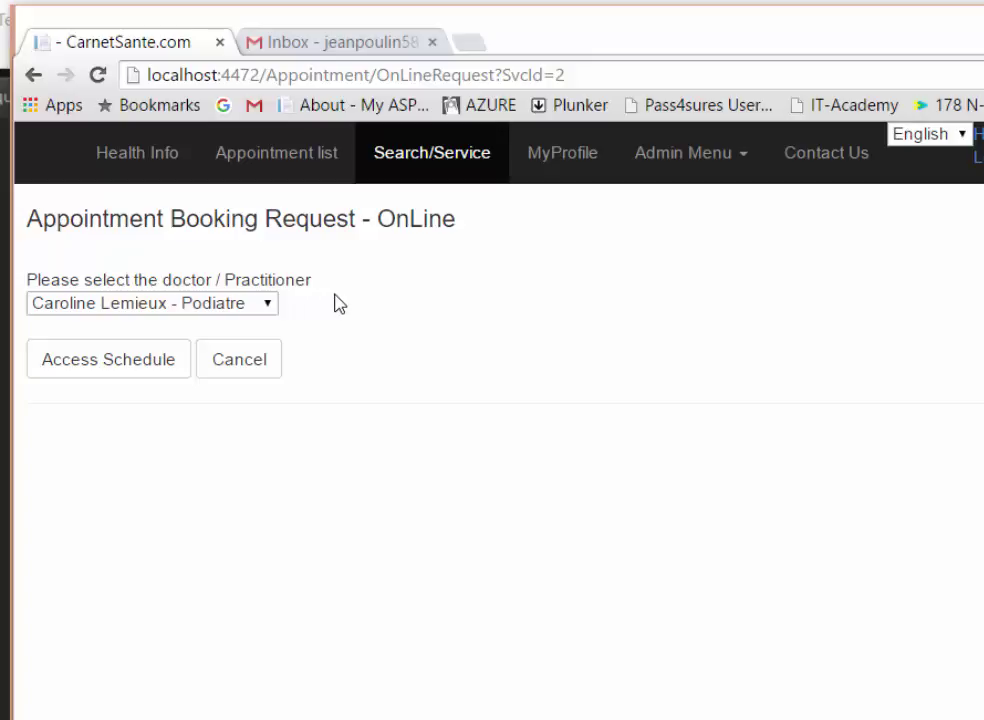
click(272, 310)
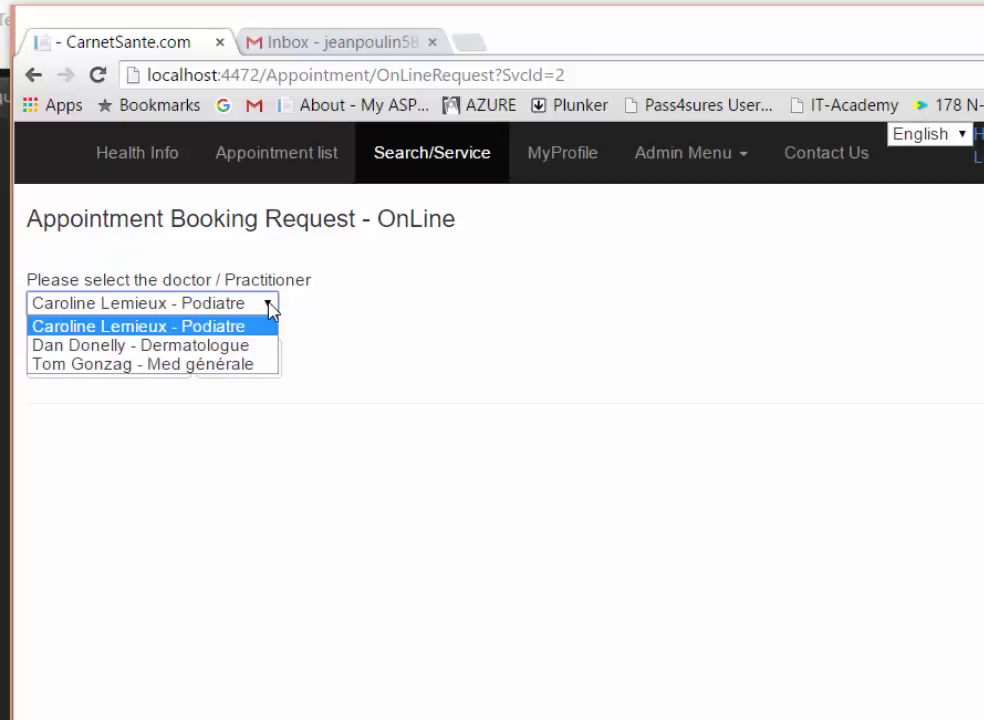
click(271, 310)
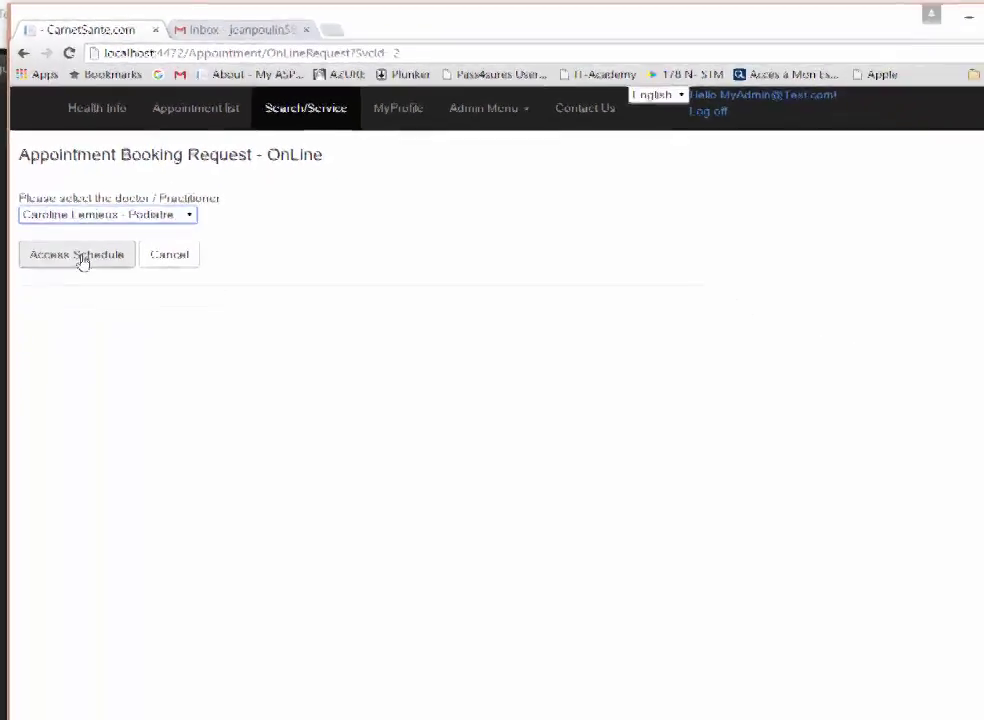
click(84, 261)
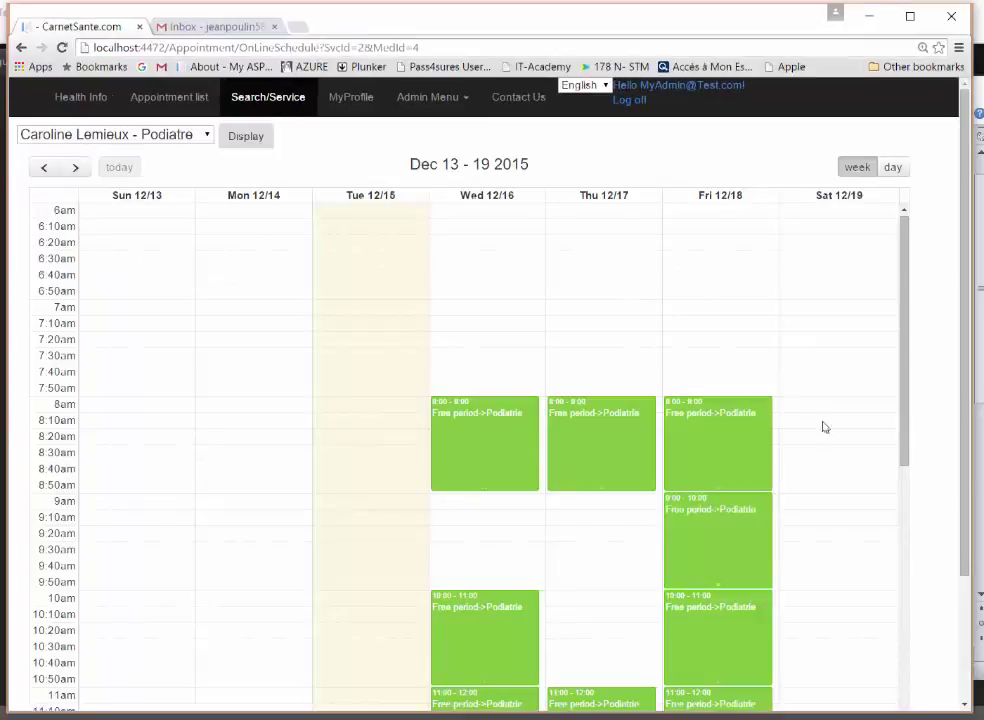
Choose the free podiatry period on Fri 12/18 from 8:00 to 9:00 to open its appointment request.
scroll(826, 440, down, 3)
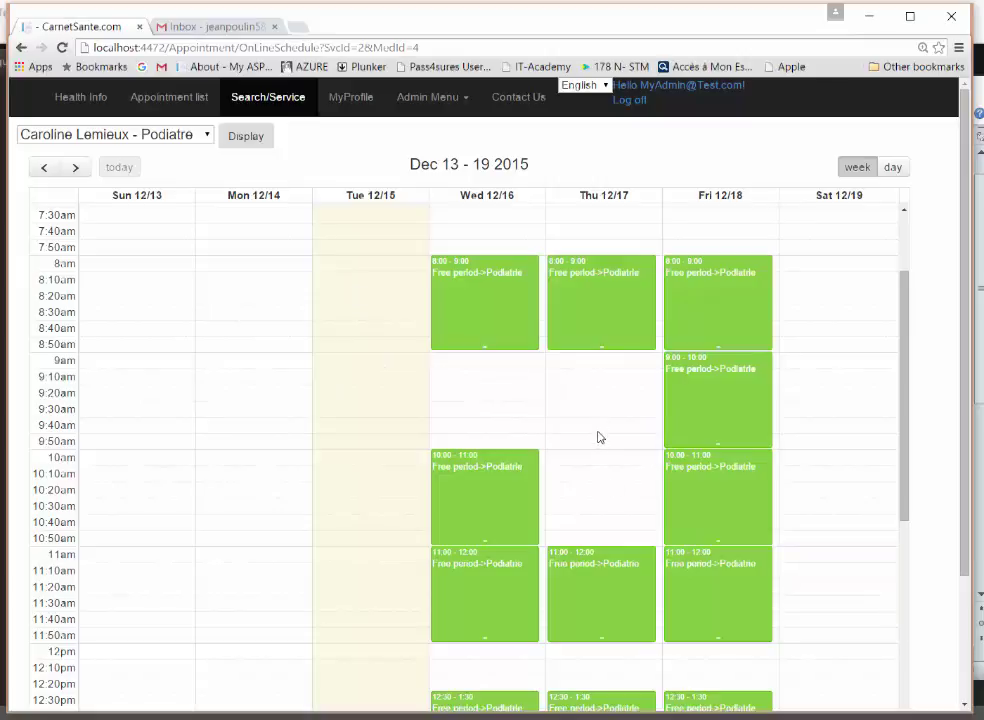
mouse_move(720, 325)
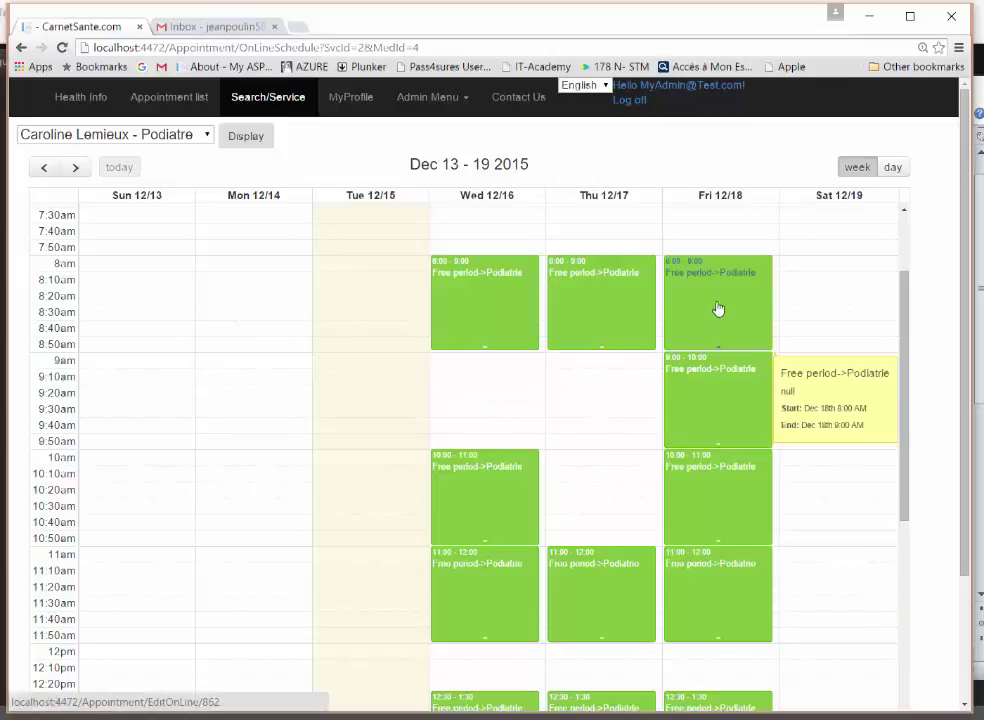
click(724, 309)
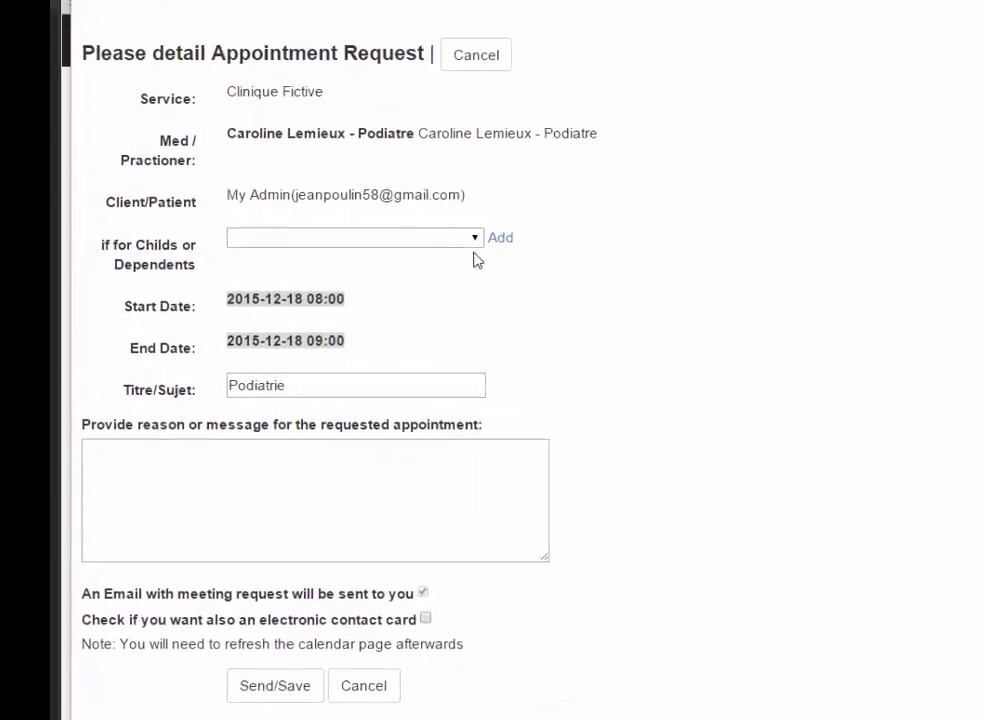
click(476, 241)
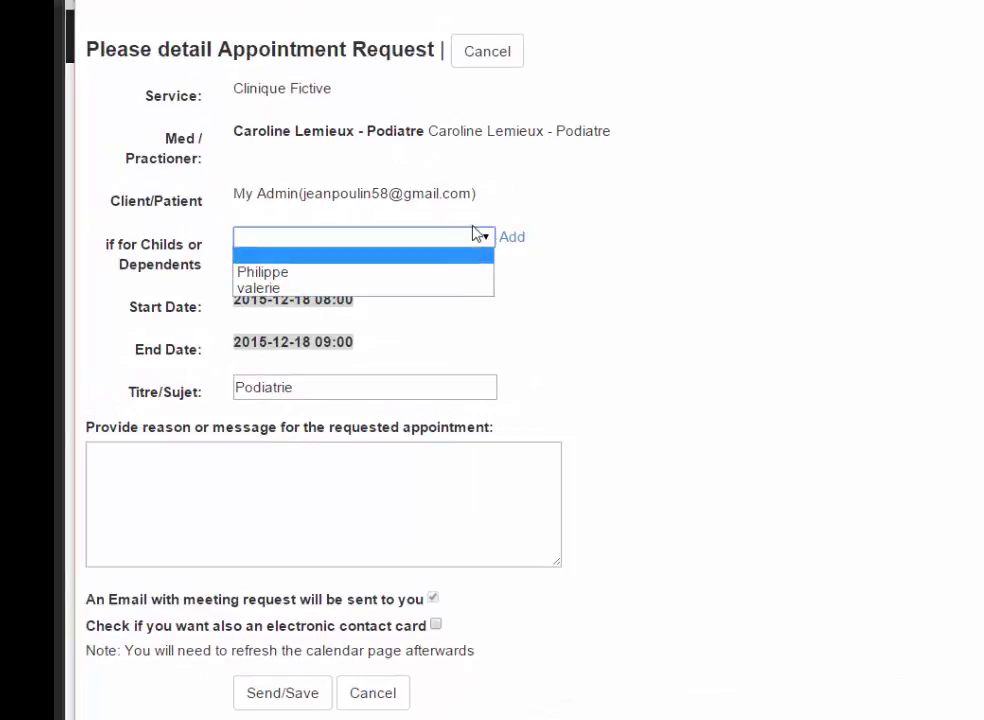
click(587, 197)
click(513, 242)
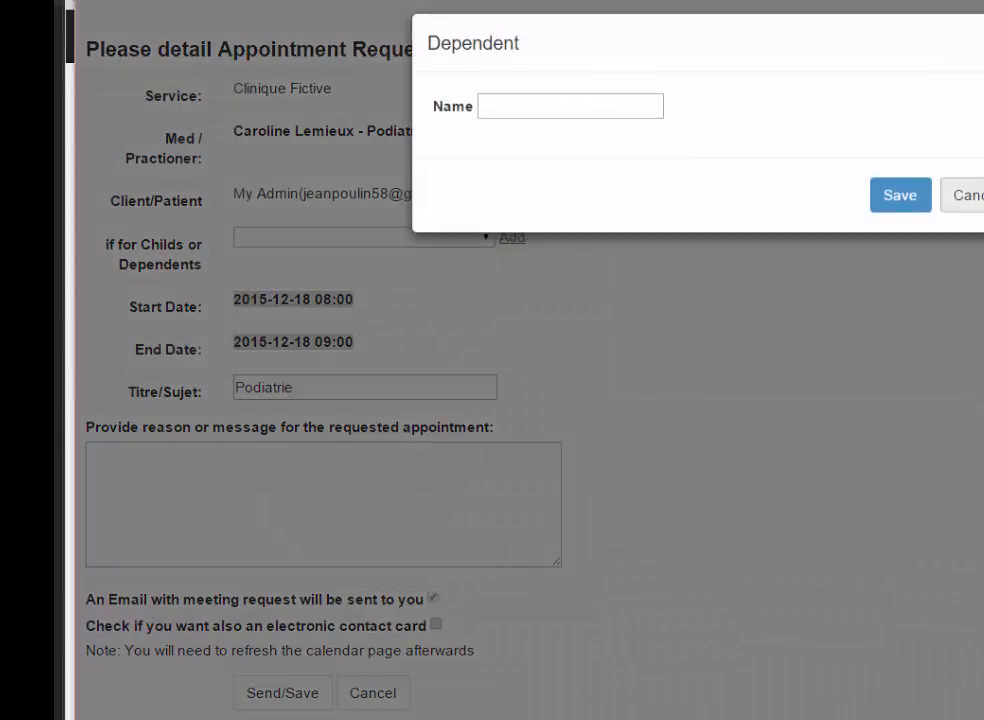
click(975, 205)
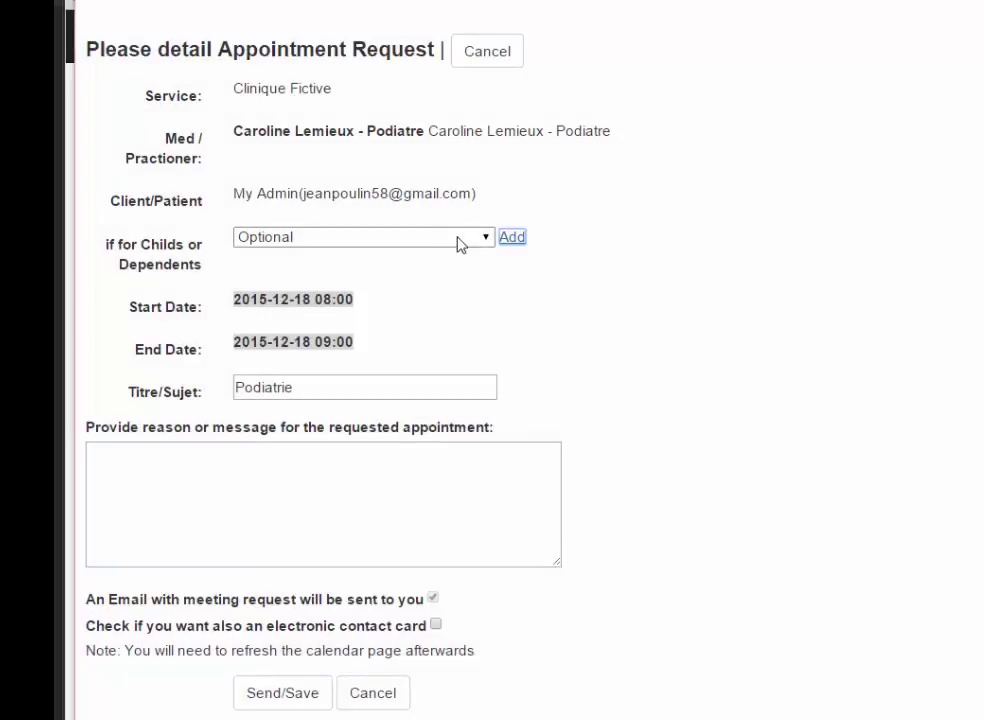
Assign the request to the first listed dependent and enter the reason "First appointment .blabla I reference from my personnal doctor".
click(488, 237)
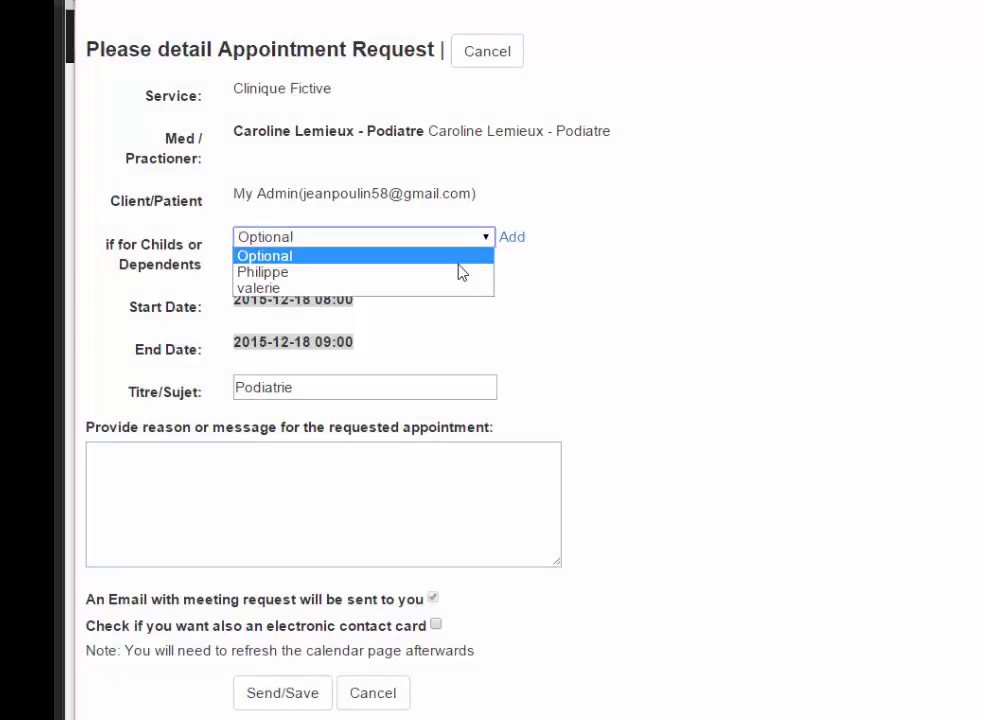
click(461, 272)
click(277, 481)
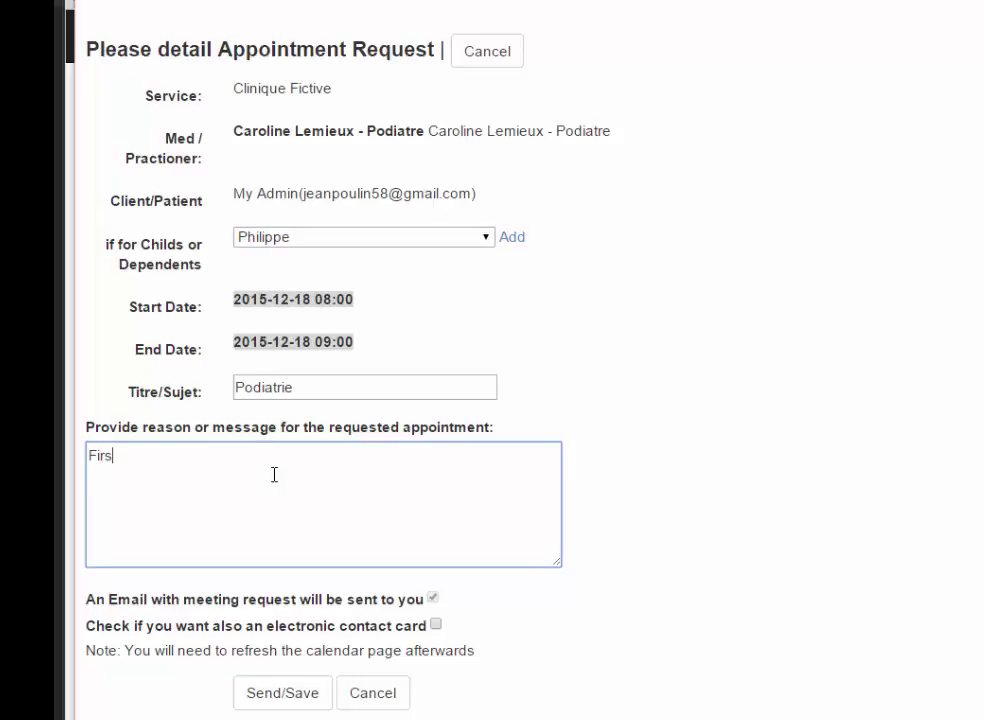
text(First appointment .blabla)
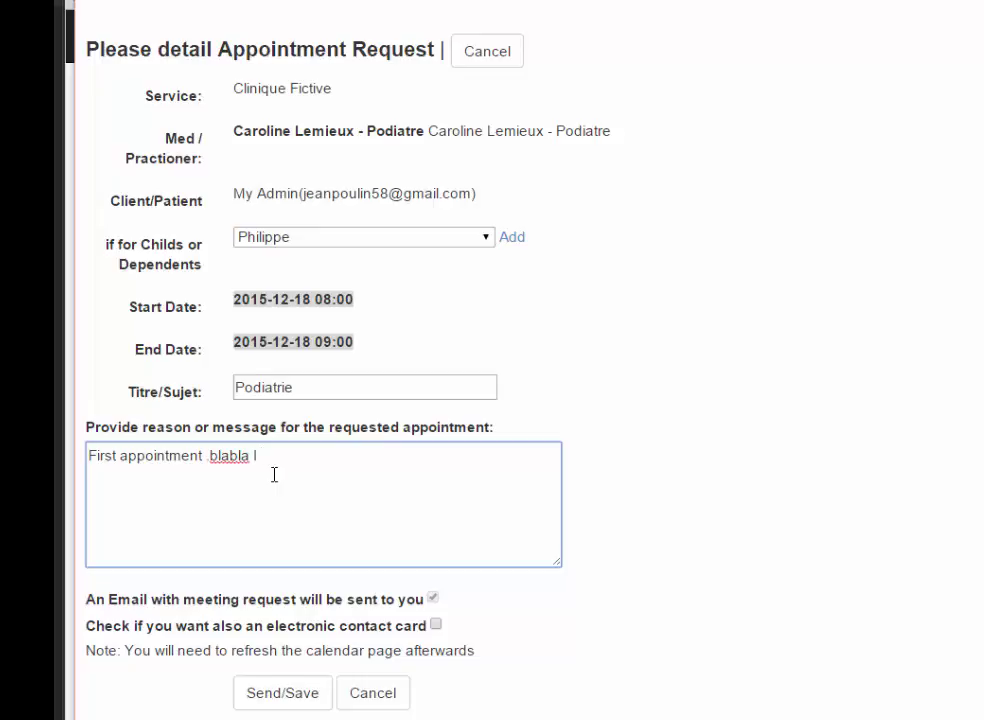
text( I reference from )
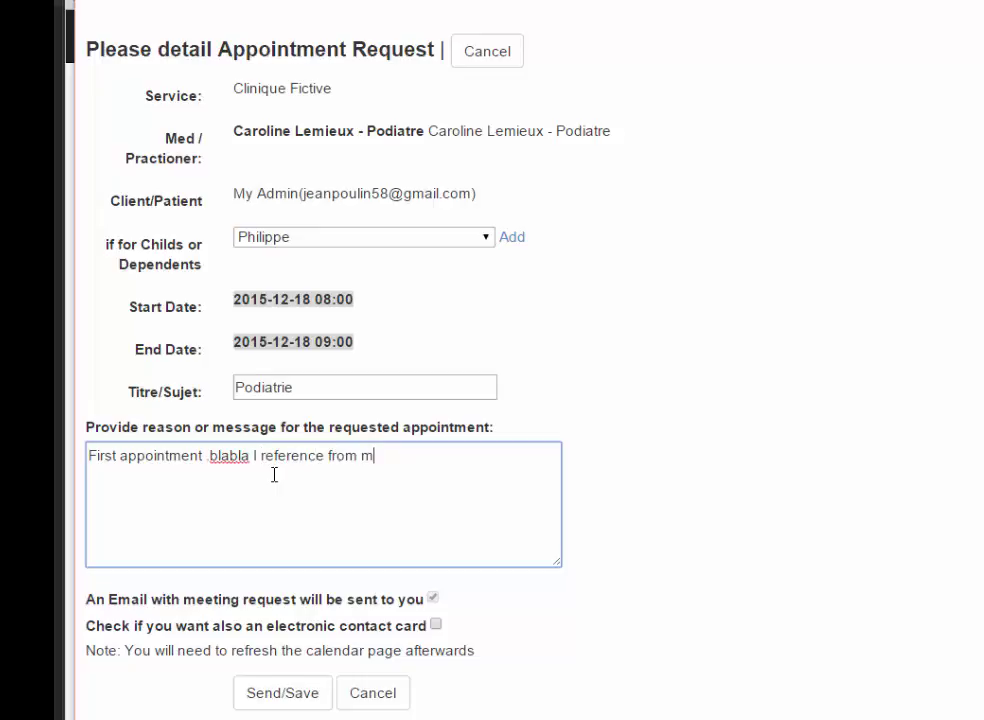
text(my personnal doctor)
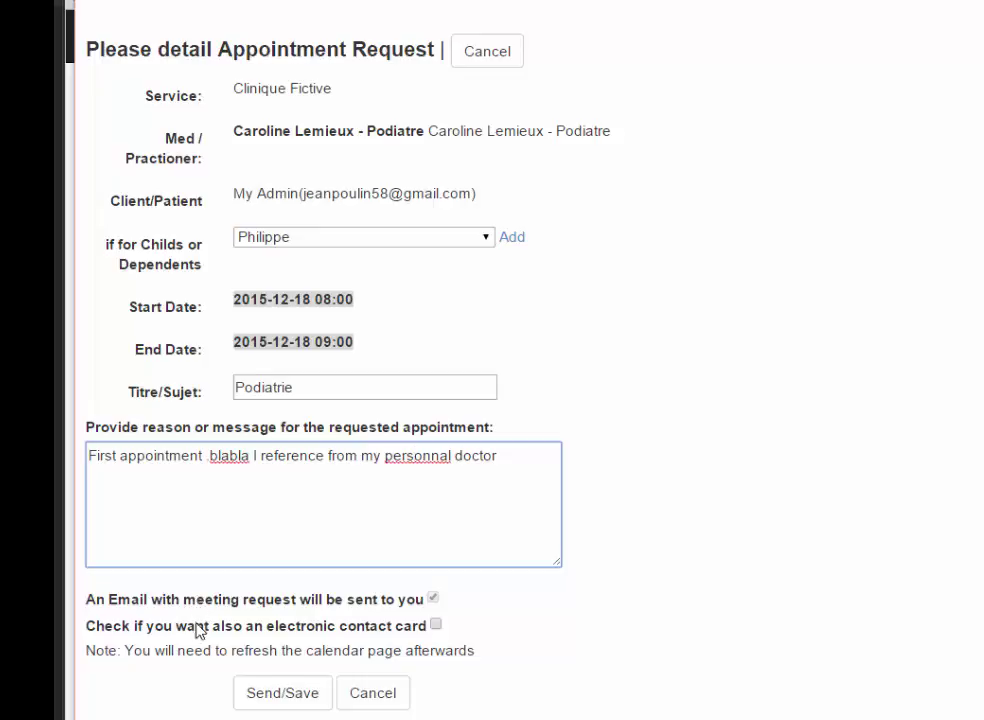
Send the appointment request with an electronic contact card included and refresh the online schedule for the week of Dec 13 - 19 2015.
click(437, 626)
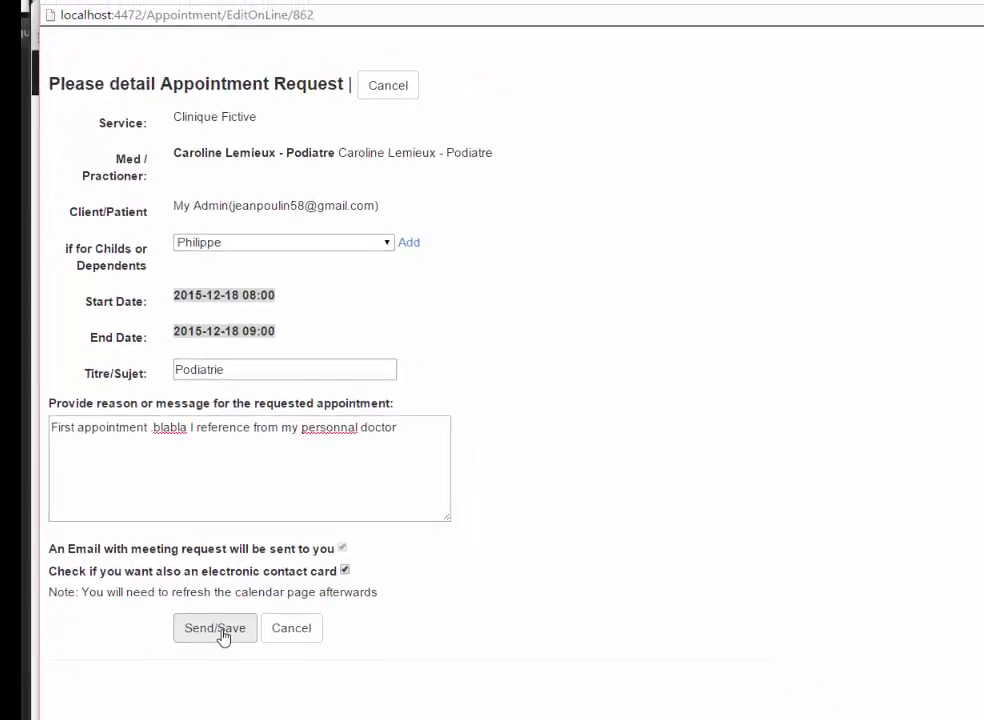
click(222, 632)
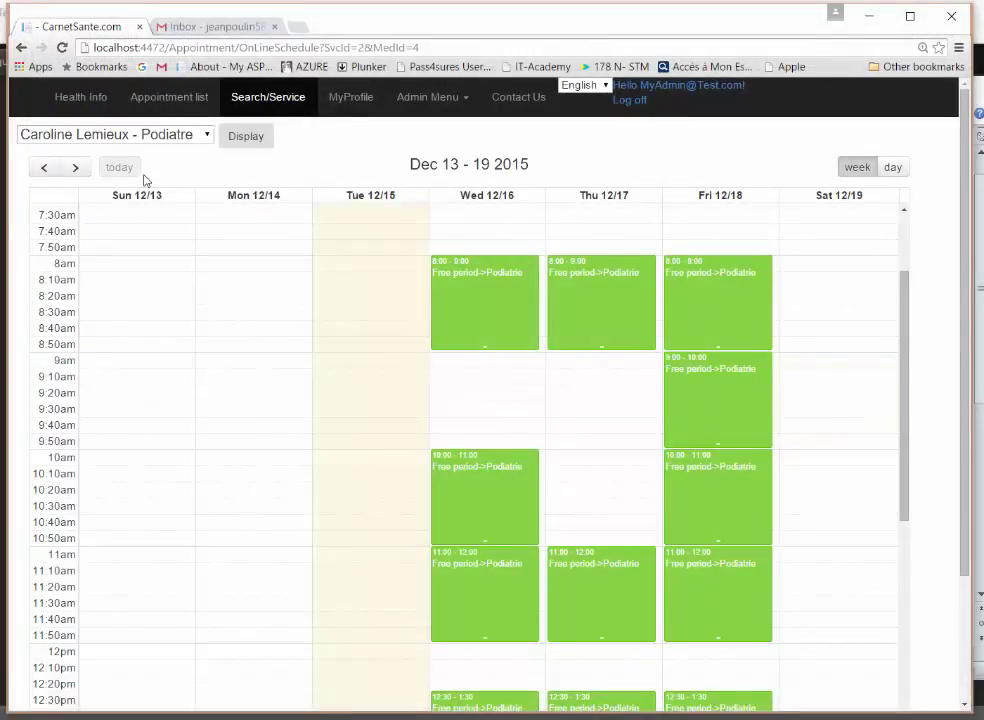
click(75, 167)
click(44, 167)
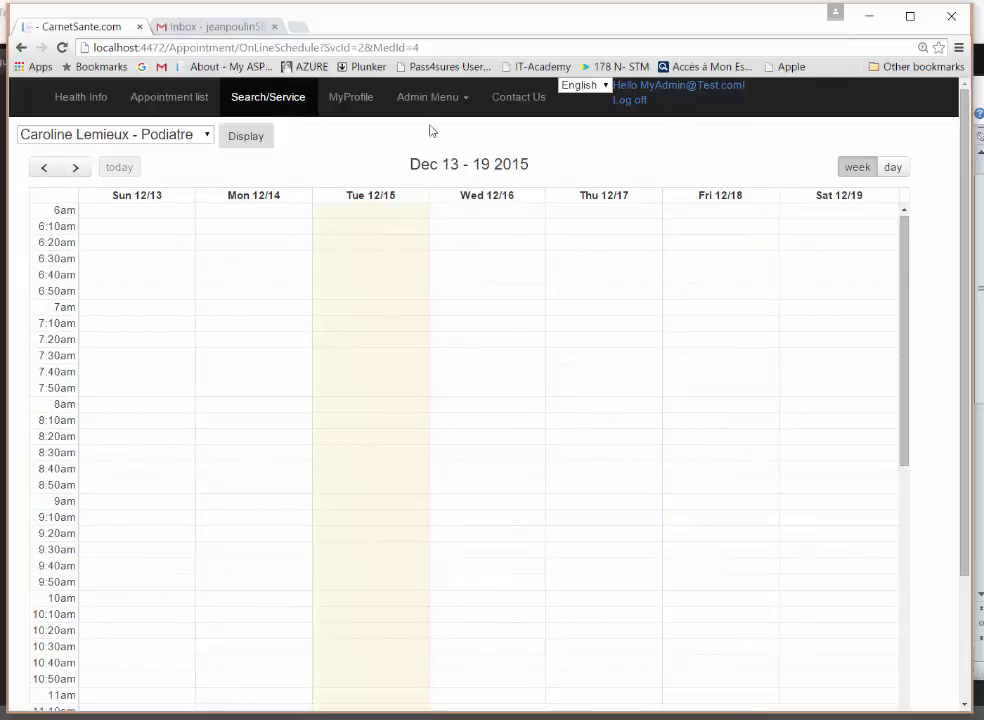
Display the administrator's appointments in calendar view and open the requested Fri 12/18 8:00 - 9:00 appointment for editing.
click(467, 101)
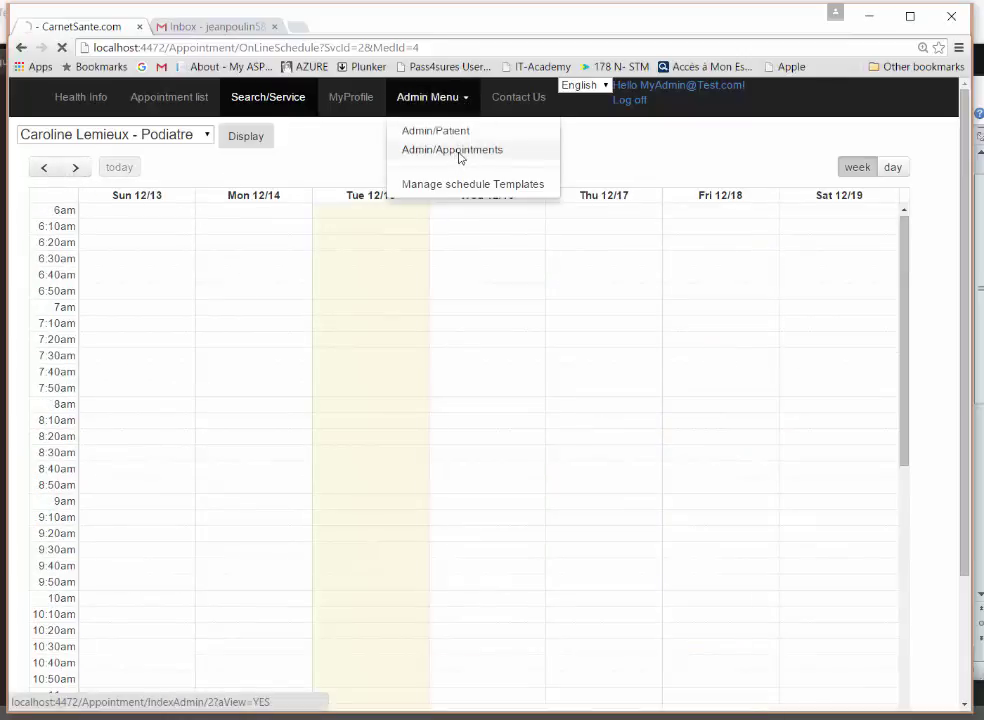
click(459, 155)
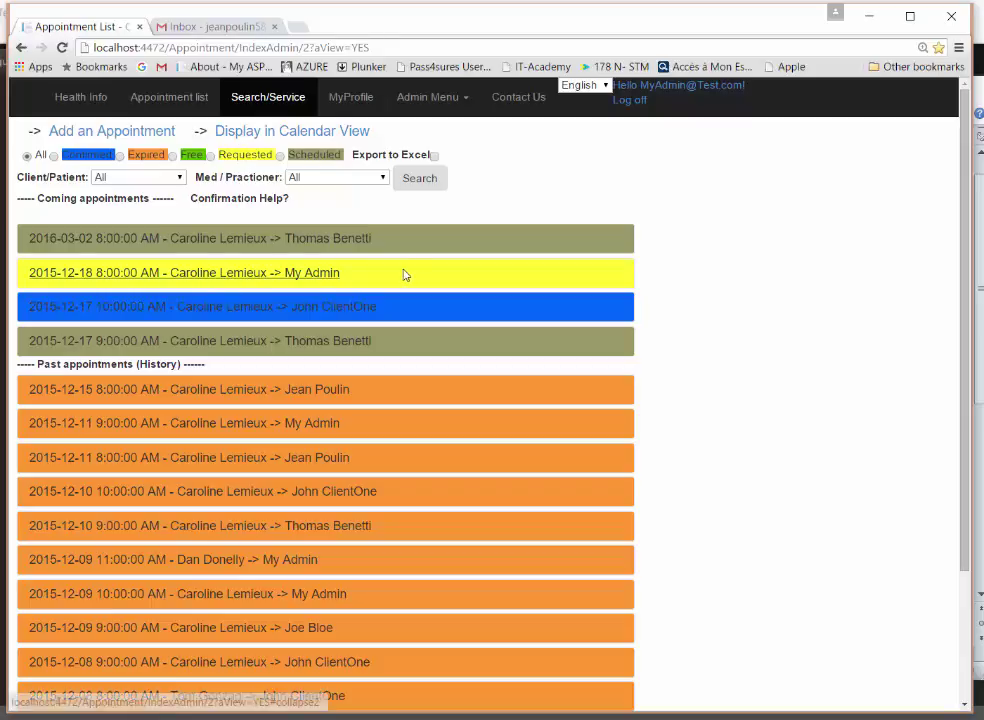
click(358, 132)
mouse_move(718, 521)
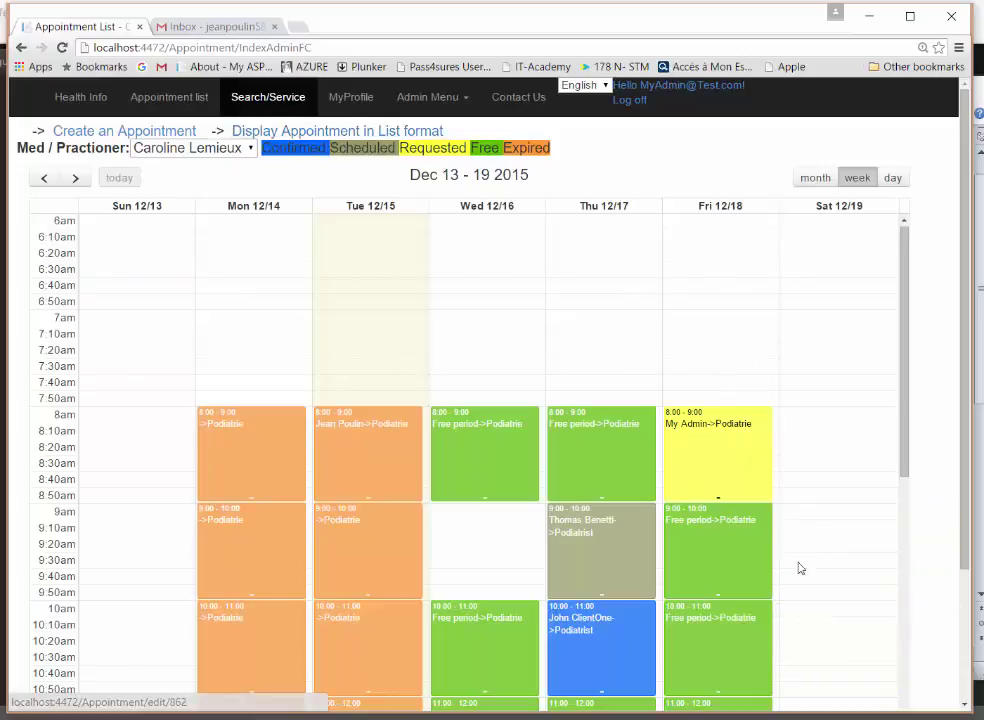
click(714, 478)
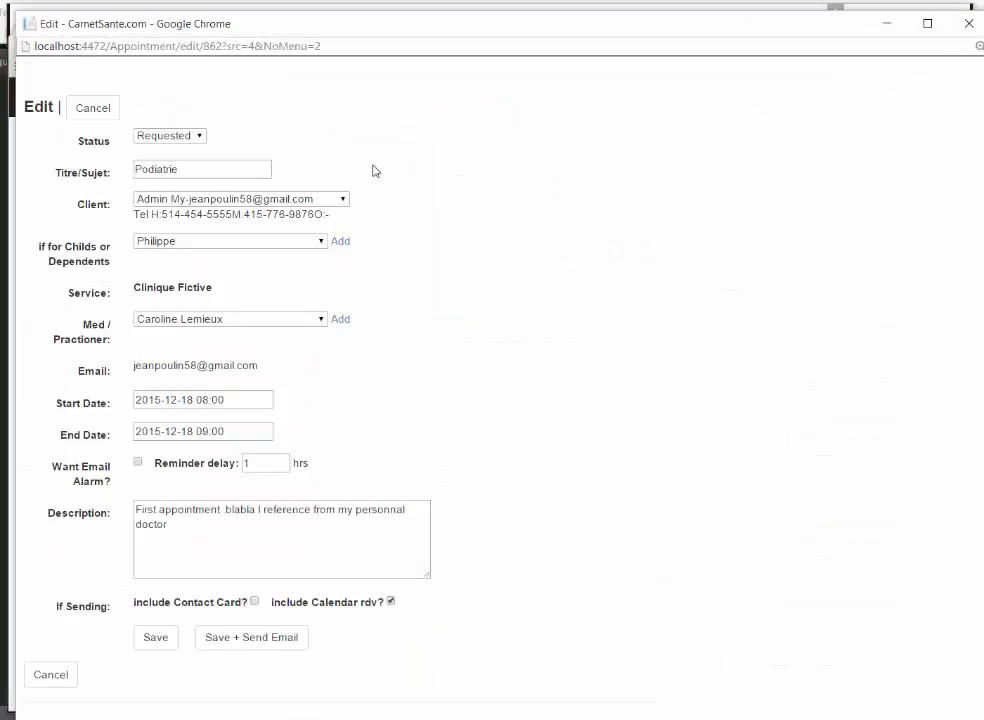
Review the requested appointment's description, the client's telephone numbers and the choices in the client list.
drag(163, 523, 138, 506)
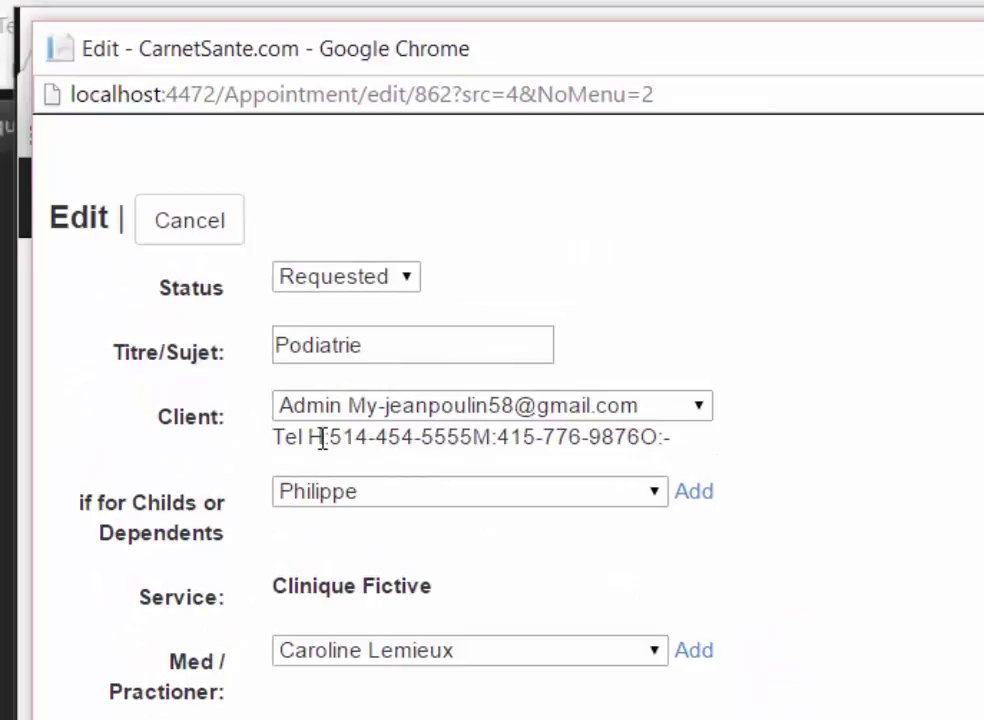
drag(327, 439, 505, 442)
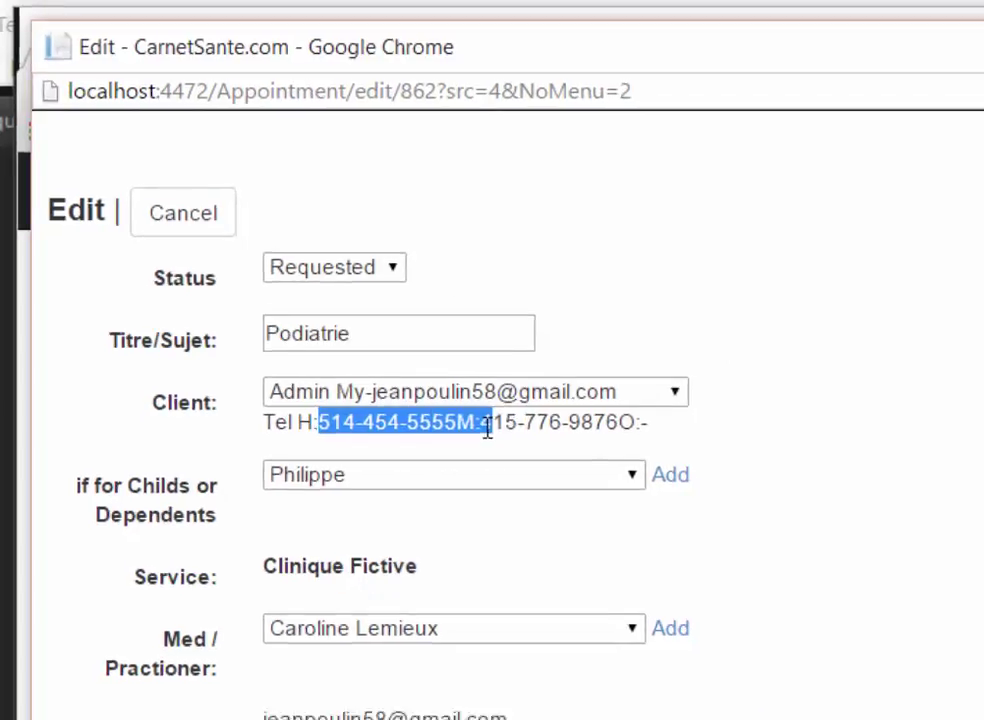
click(420, 391)
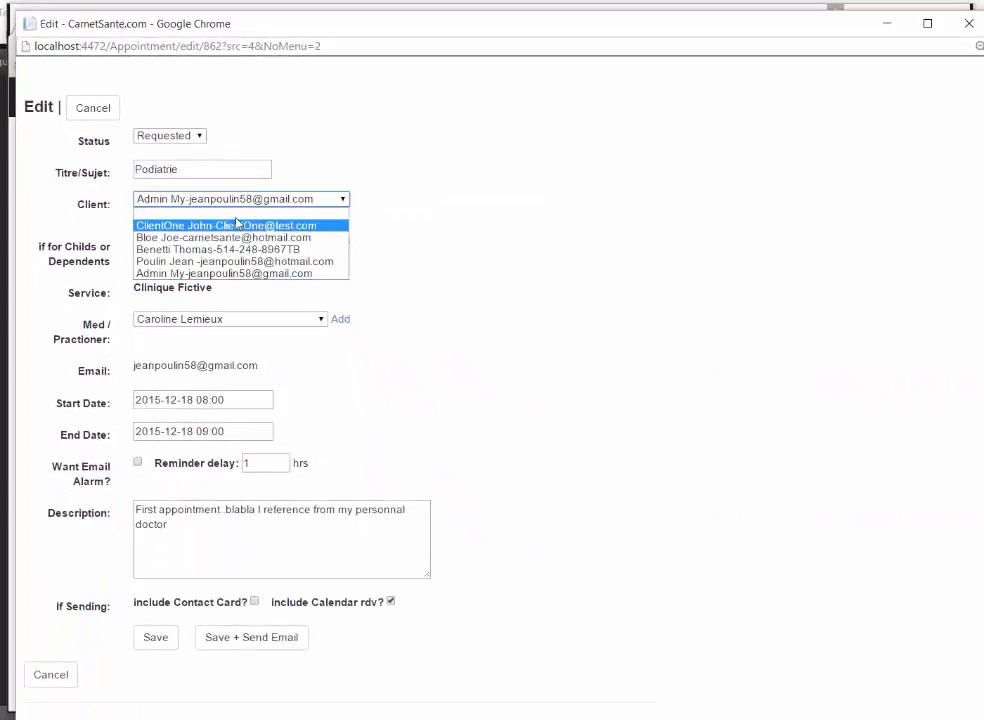
click(413, 154)
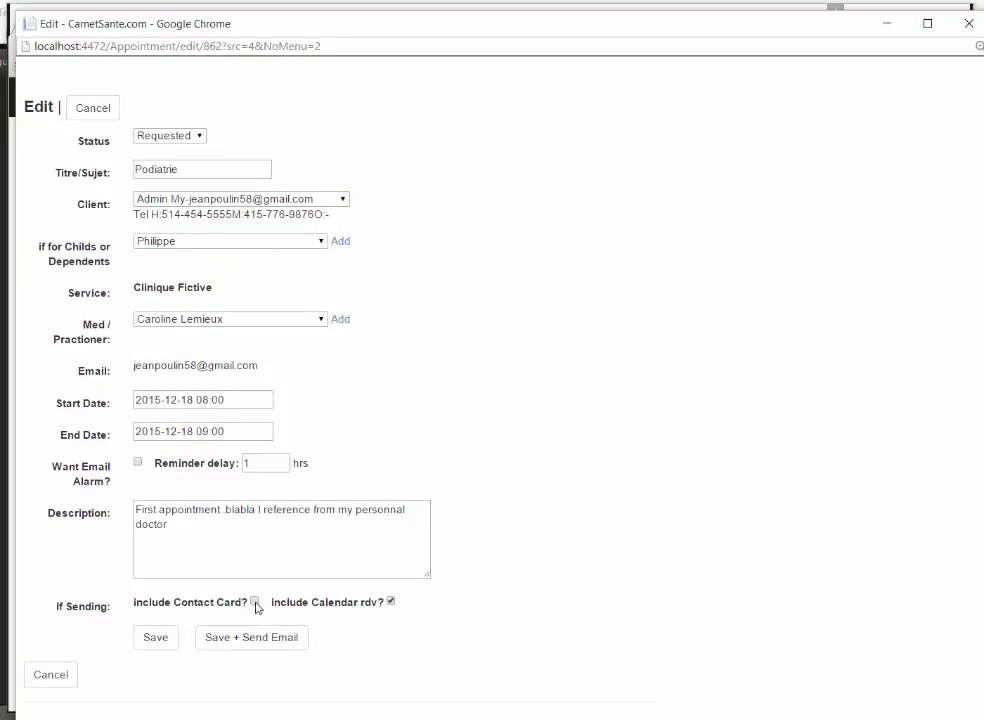
Set the requested appointment's status to Scheduled, save it and refresh the calendar for the week of Dec 13 - 19 2015.
click(202, 136)
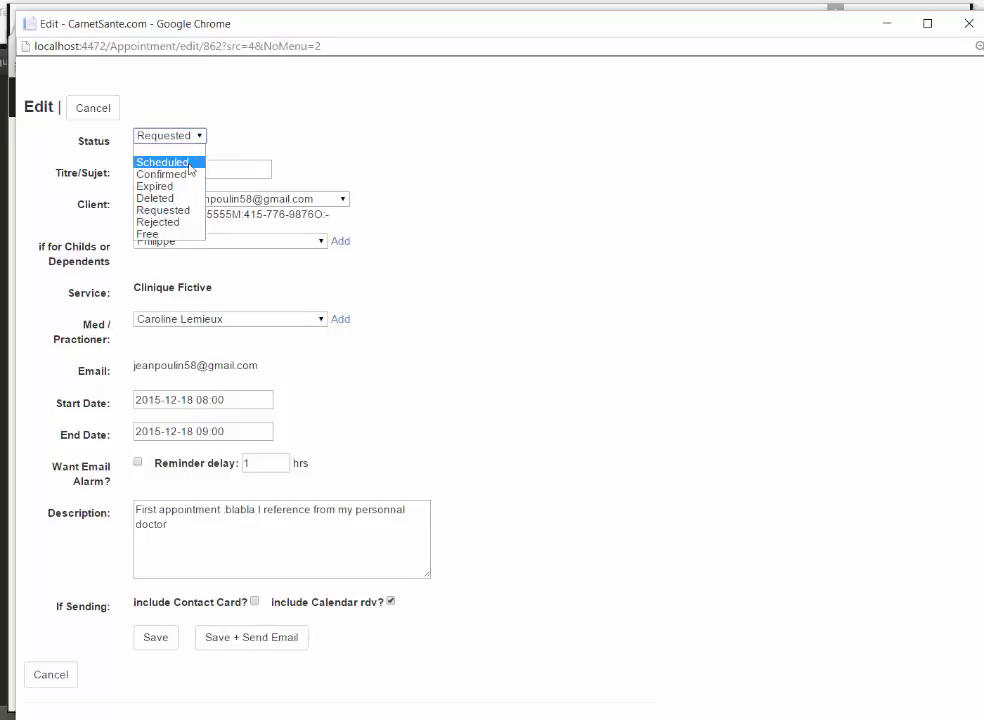
click(192, 161)
click(156, 638)
click(589, 139)
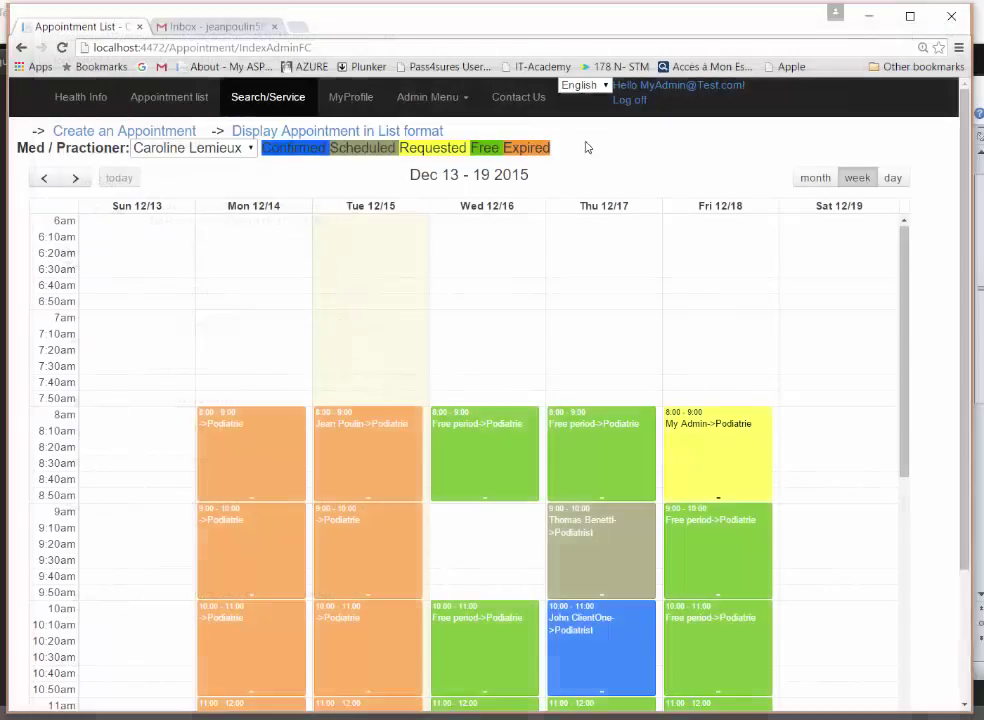
click(75, 177)
click(44, 177)
mouse_move(716, 484)
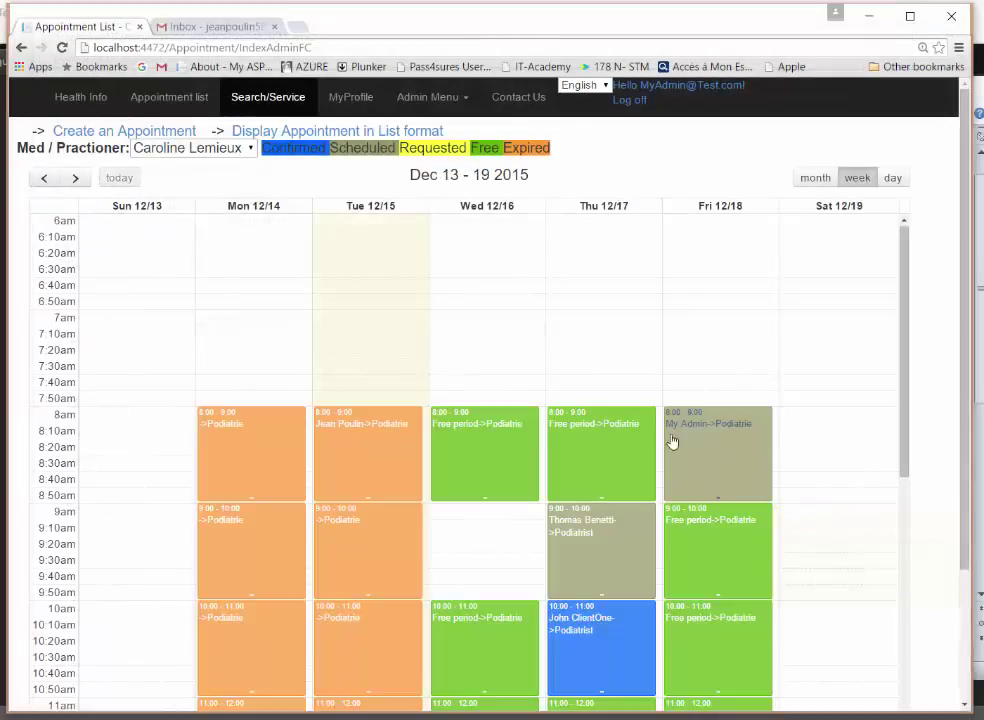